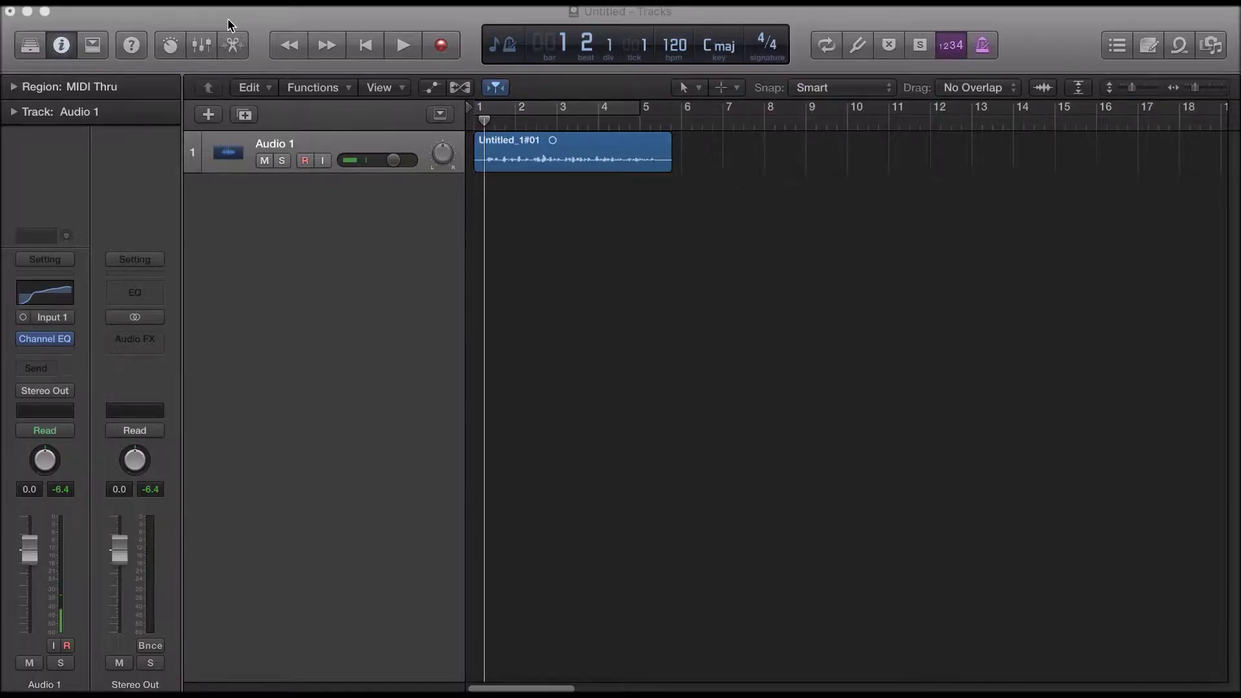
Show the Mixer panel beneath the Tracks area from the control bar
{"action": "left_click", "coordinate": [202, 44]}
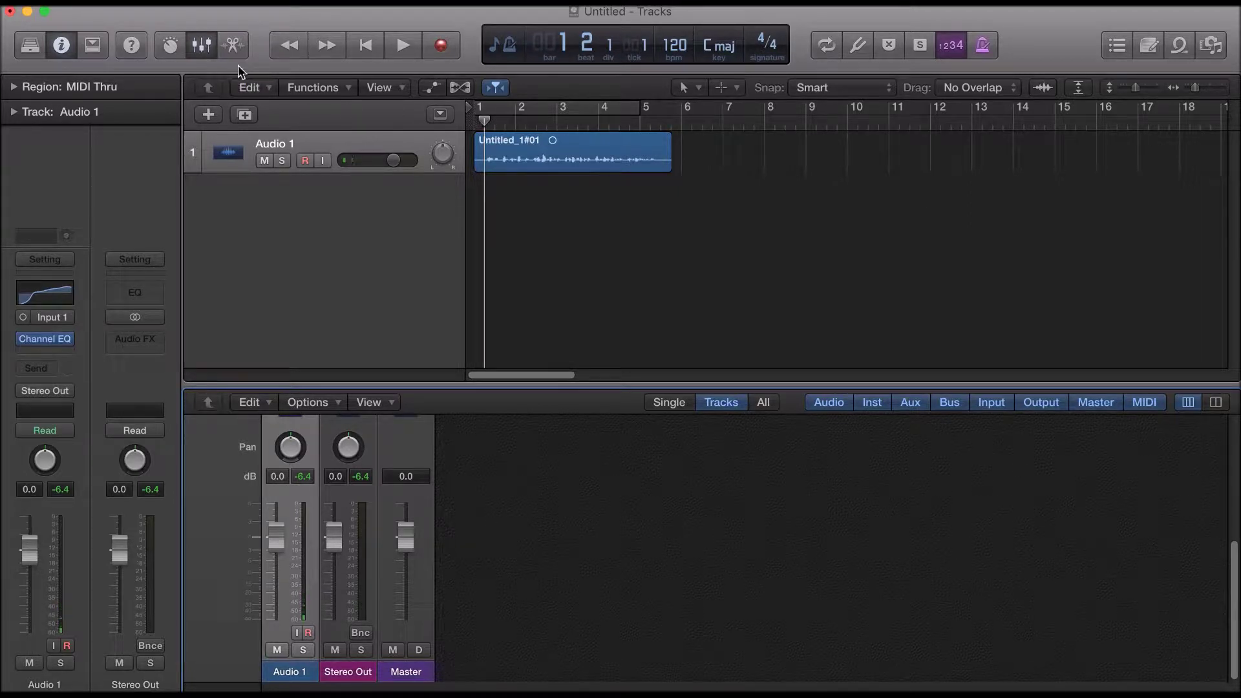
Create auxiliary strips Aux 1 and Aux 2, raising both faders to about -3.5 dB
{"action": "key", "text": "Return"}
{"action": "left_click", "coordinate": [327, 426]}
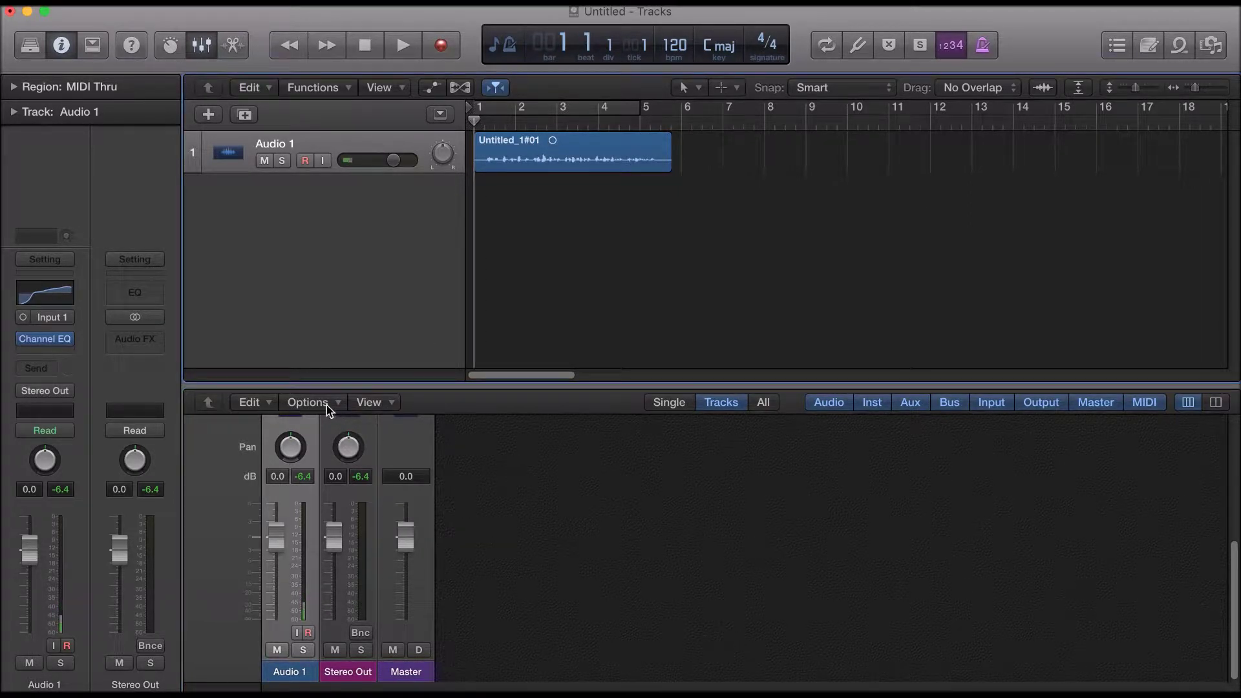
{"action": "left_click", "coordinate": [327, 405]}
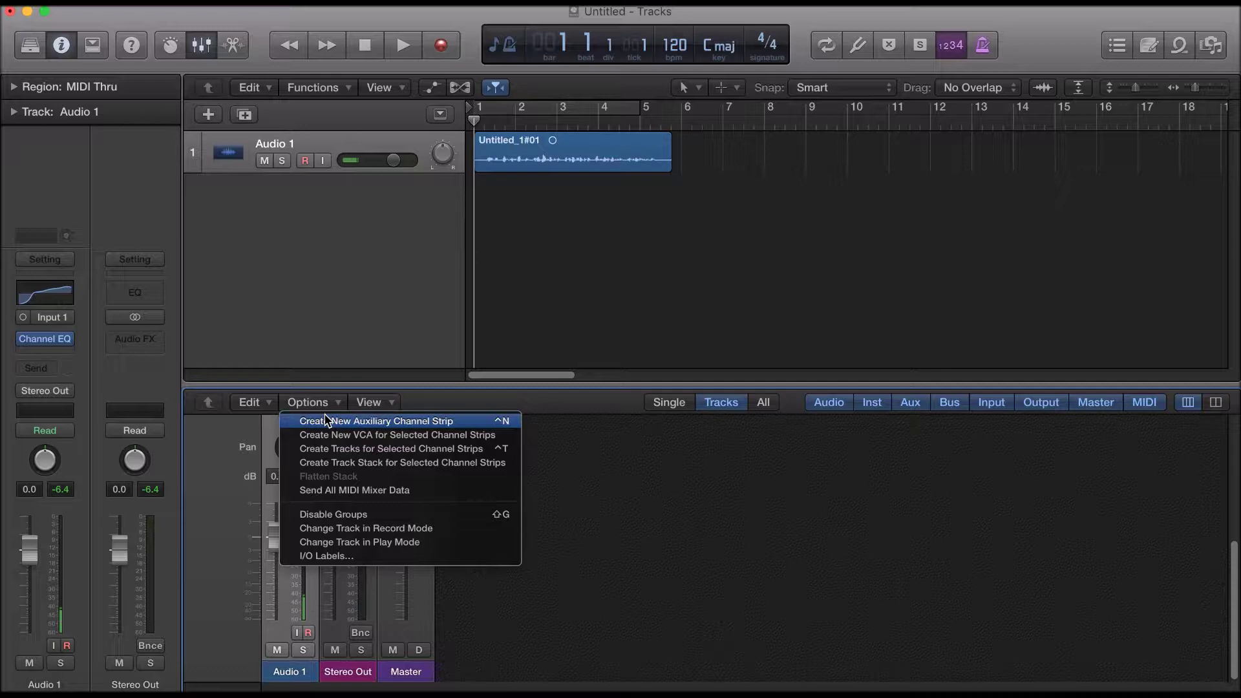
{"action": "left_click", "coordinate": [327, 422]}
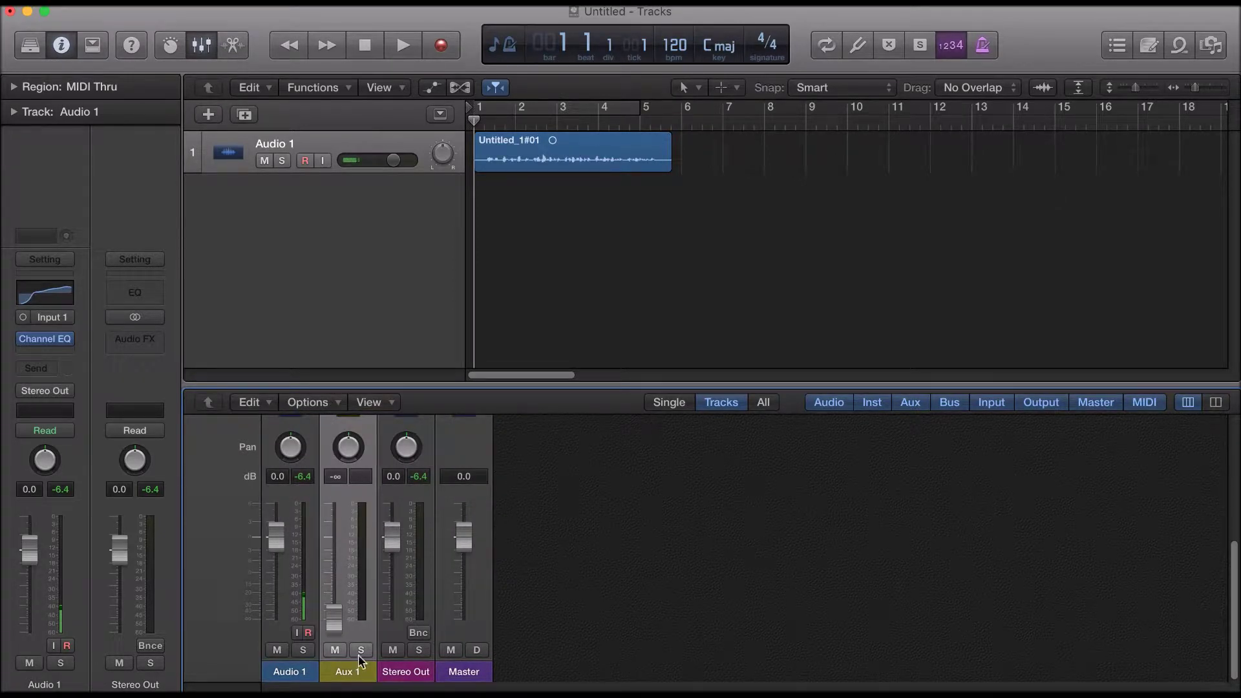
{"action": "left_click", "coordinate": [313, 402]}
{"action": "left_click", "coordinate": [327, 421]}
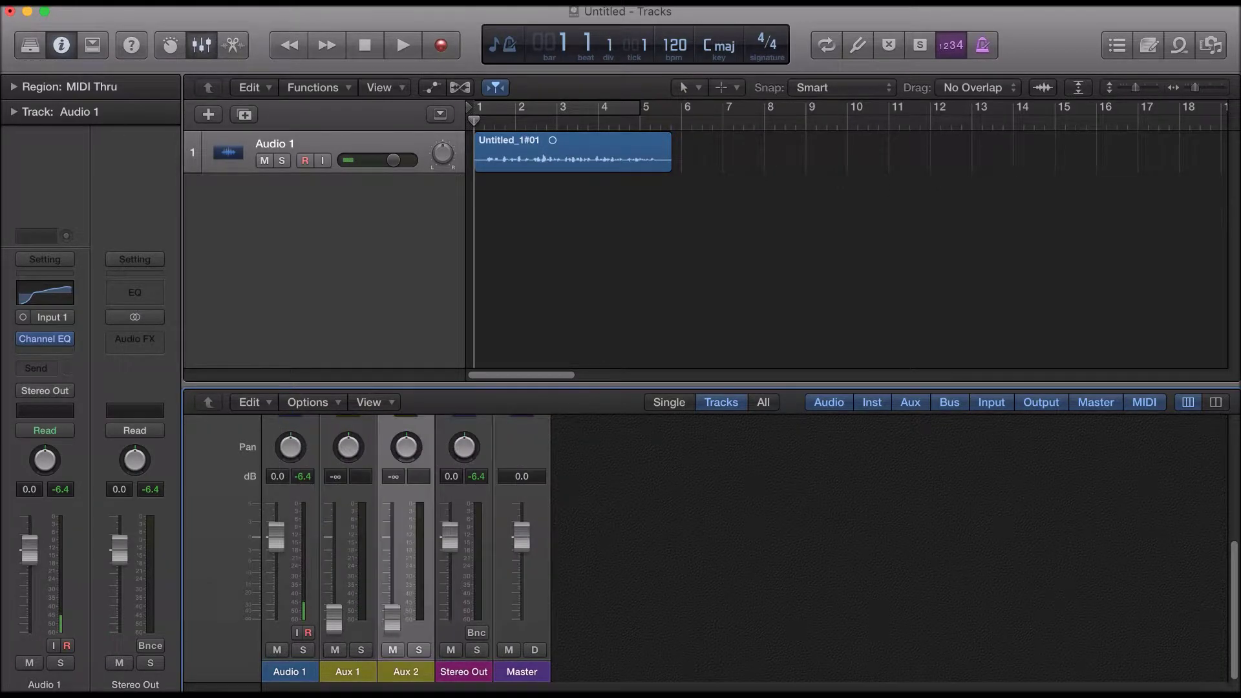
{"action": "left_click_drag", "start_coordinate": [335, 625], "coordinate": [335, 551]}
{"action": "left_click_drag", "start_coordinate": [392, 621], "coordinate": [392, 551]}
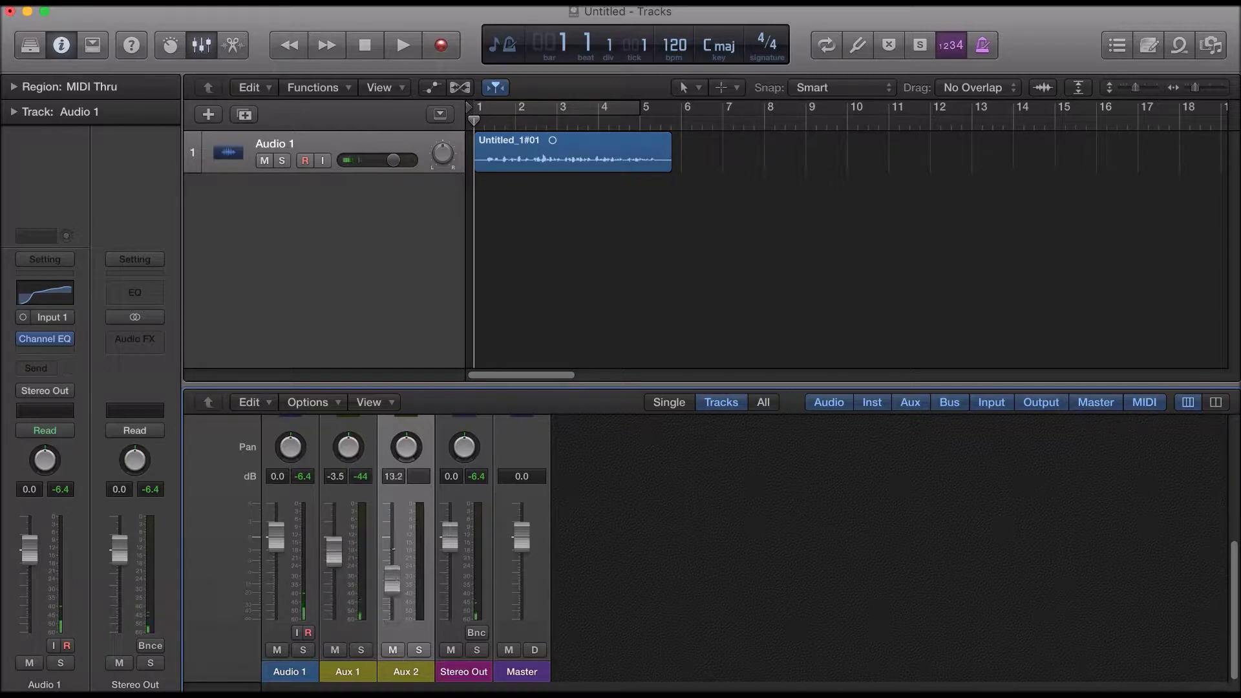
{"action": "scroll", "coordinate": [518, 491], "scroll_direction": "up", "scroll_amount": 3}
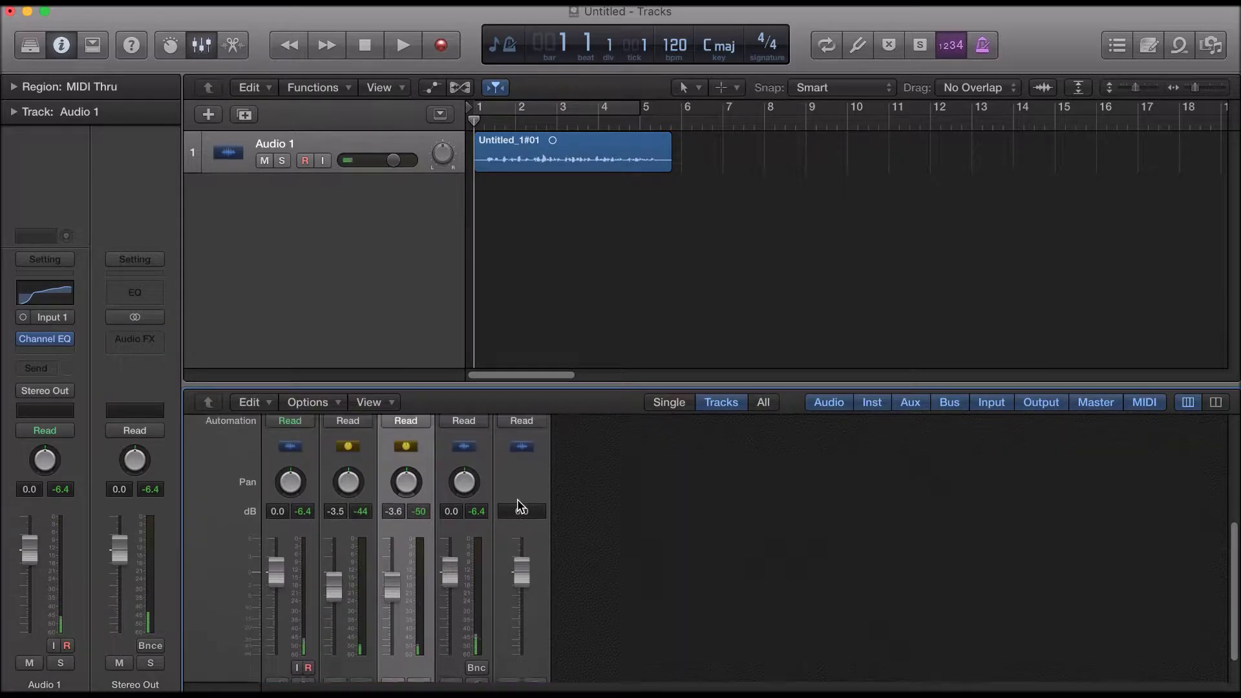
{"action": "scroll", "coordinate": [465, 504], "scroll_direction": "up", "scroll_amount": 3}
{"action": "scroll", "coordinate": [427, 519], "scroll_direction": "up", "scroll_amount": 2}
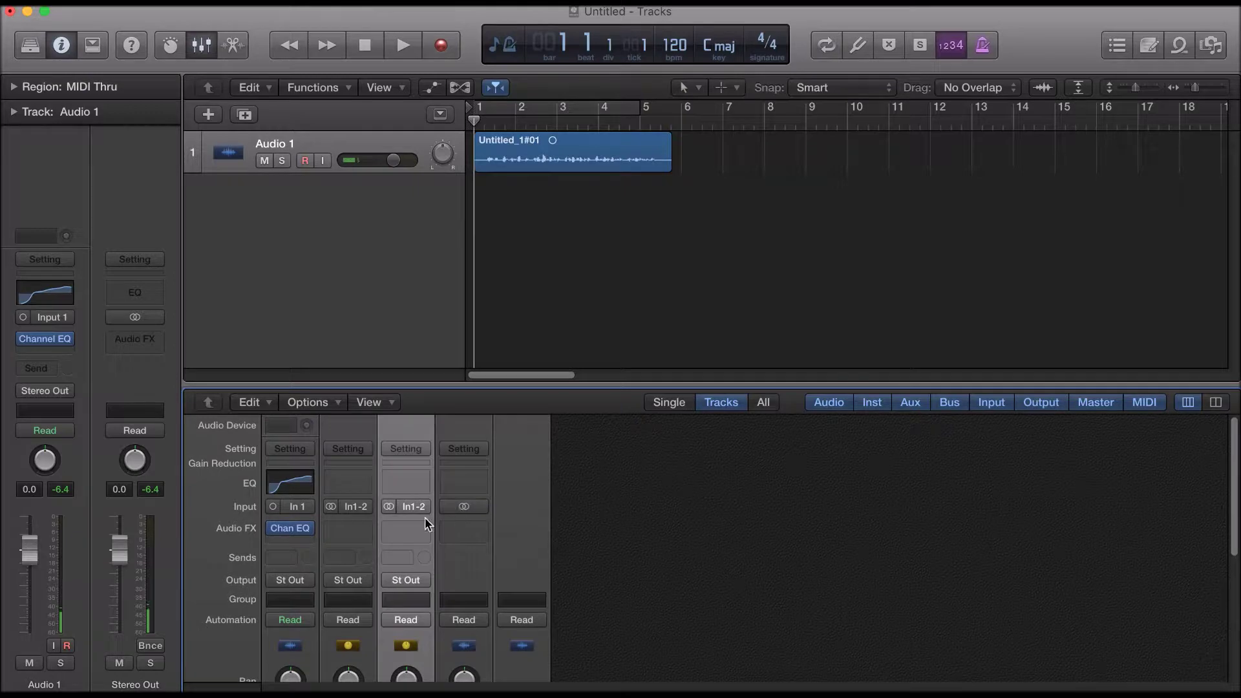
Set the Input of Aux 1 and Aux 2 to Bus 1
{"action": "left_click", "coordinate": [355, 507]}
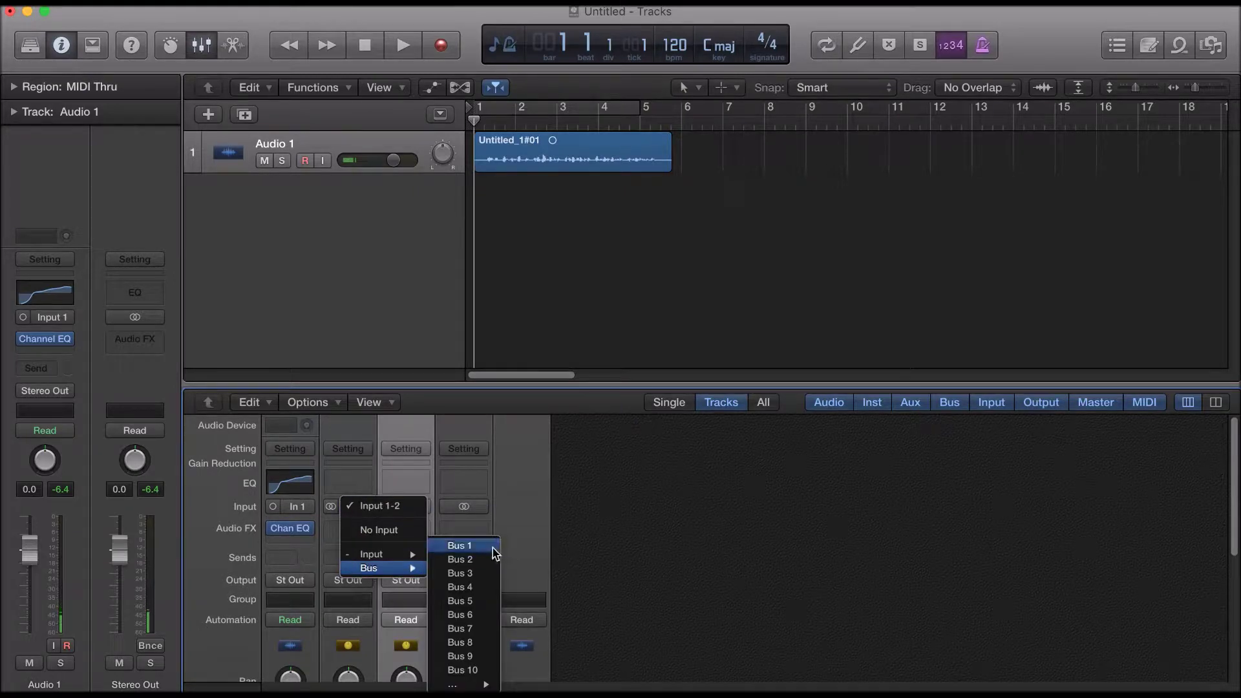
{"action": "left_click", "coordinate": [460, 546]}
{"action": "left_click", "coordinate": [413, 507]}
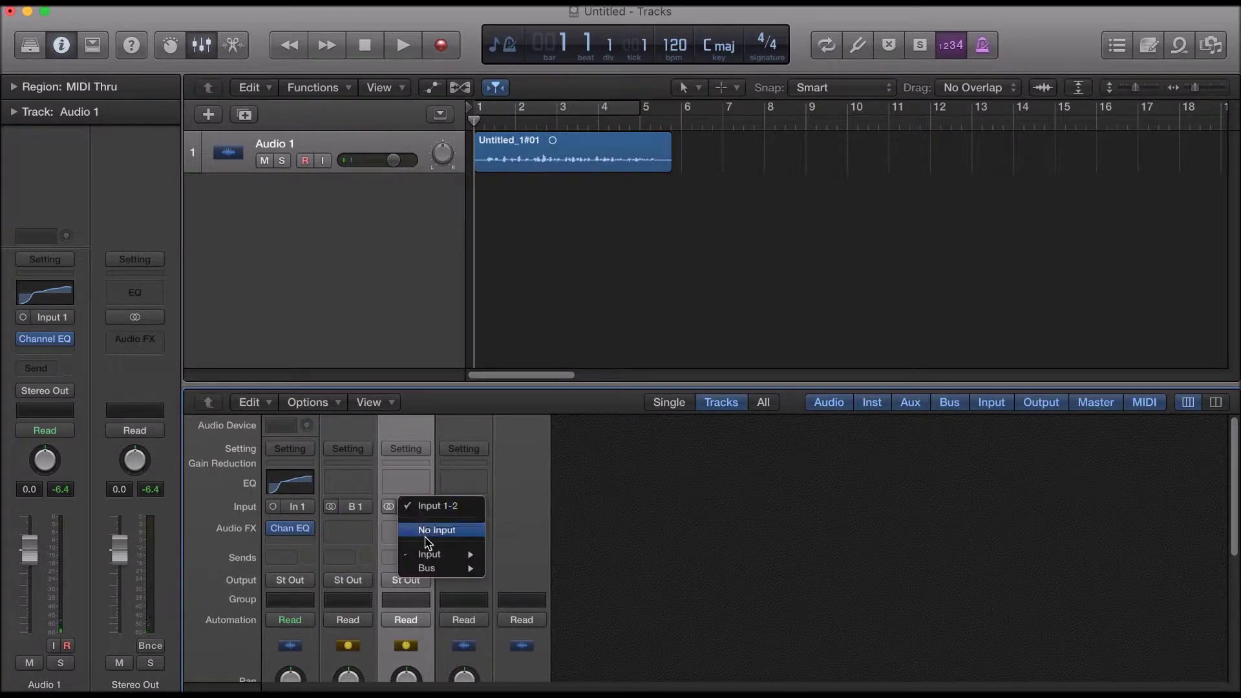
{"action": "left_click", "coordinate": [512, 552]}
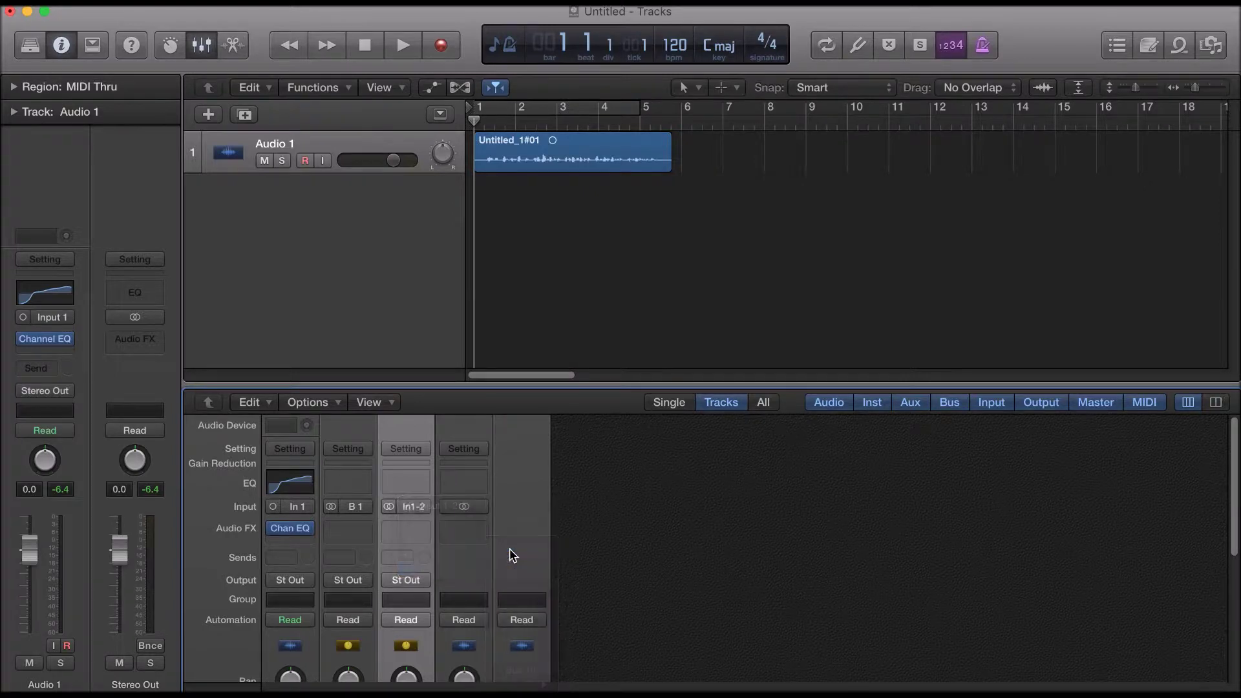
{"action": "left_click", "coordinate": [356, 532]}
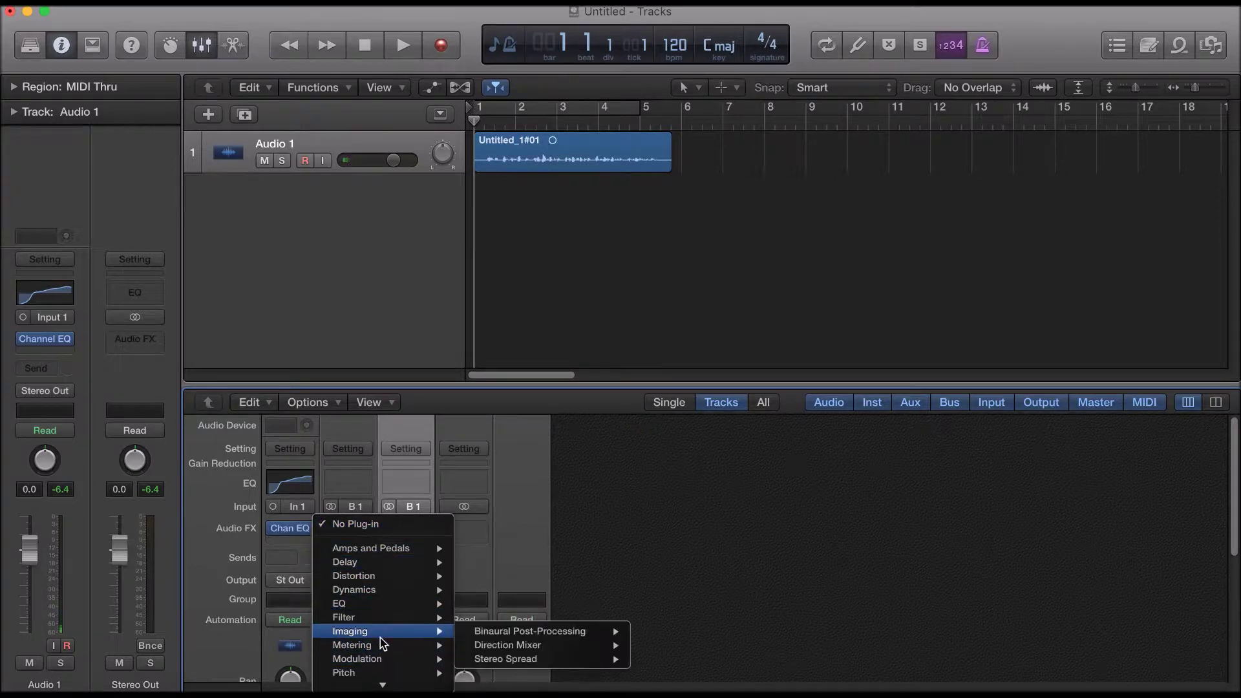
{"action": "mouse_move", "coordinate": [379, 672]}
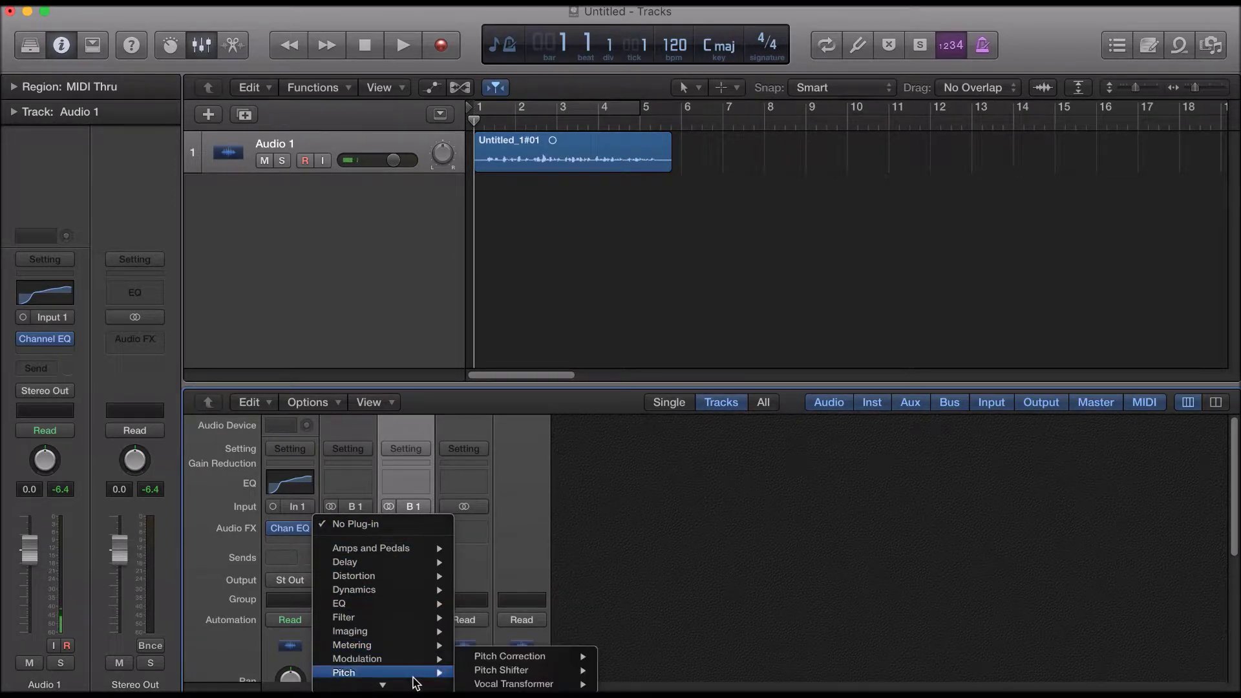
Insert Pitch > Pitch Shifter on Aux 1 and Aux 2, moving the second window aside
{"action": "left_click", "coordinate": [501, 670]}
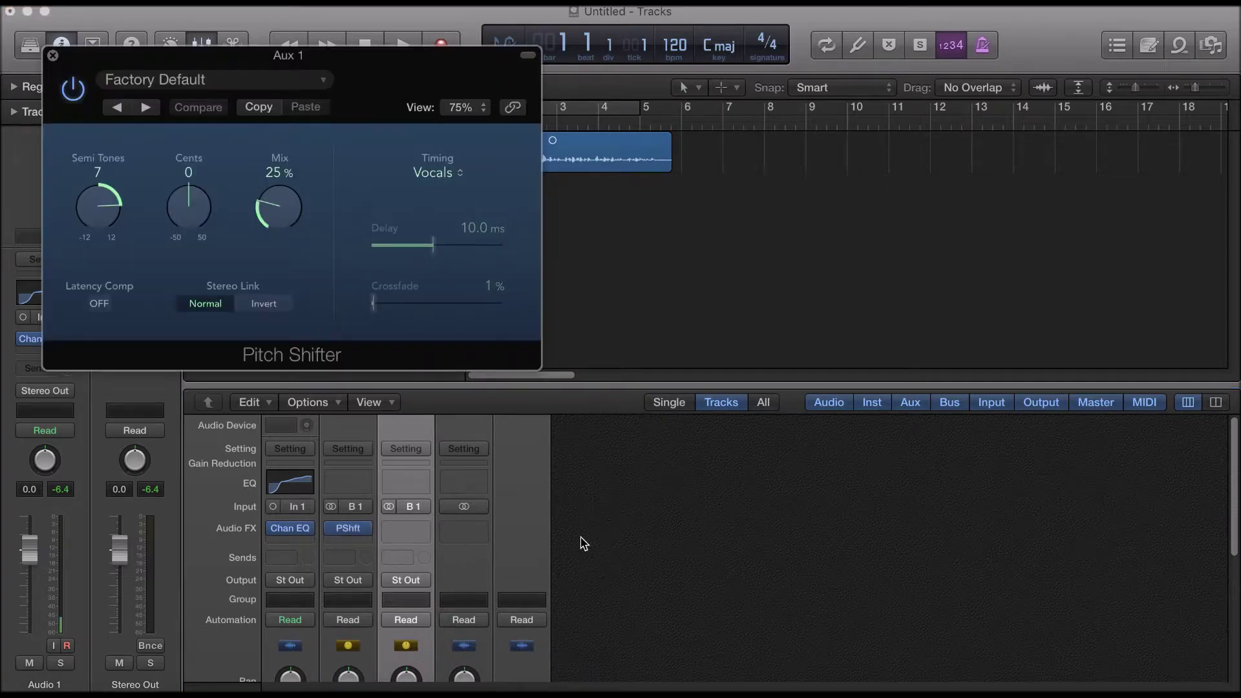
{"action": "scroll", "coordinate": [655, 522], "scroll_direction": "down", "scroll_amount": 1}
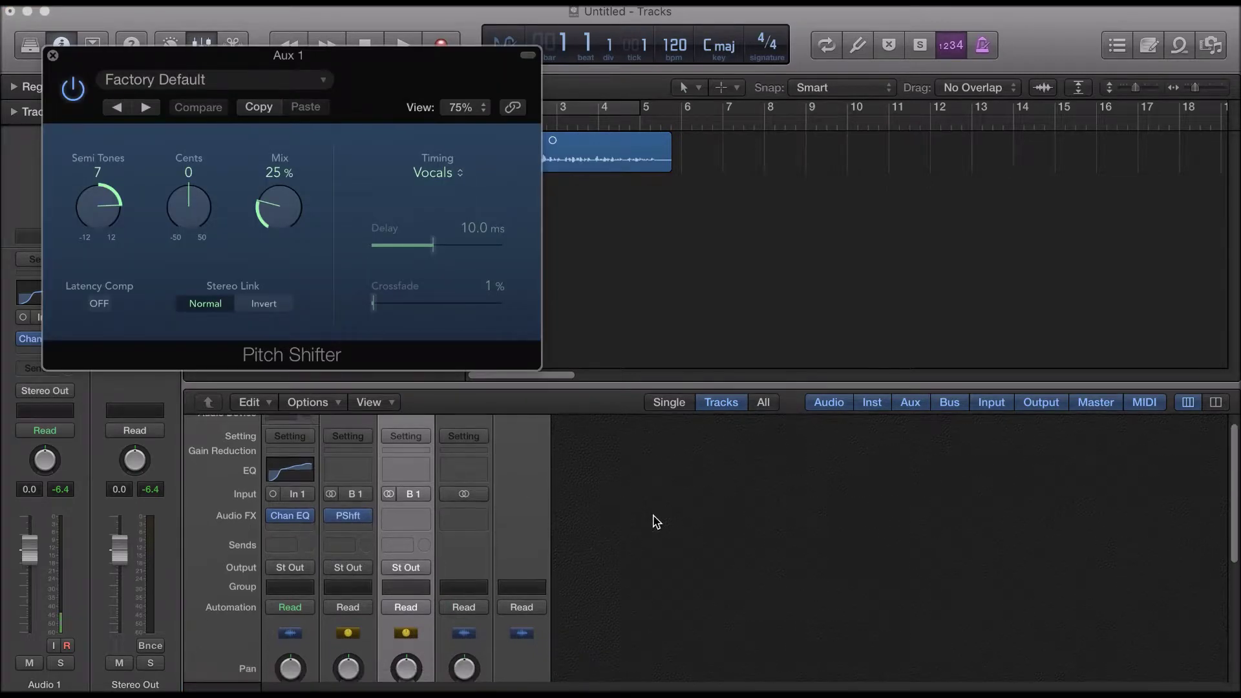
{"action": "left_click", "coordinate": [403, 504]}
{"action": "mouse_move", "coordinate": [436, 647]}
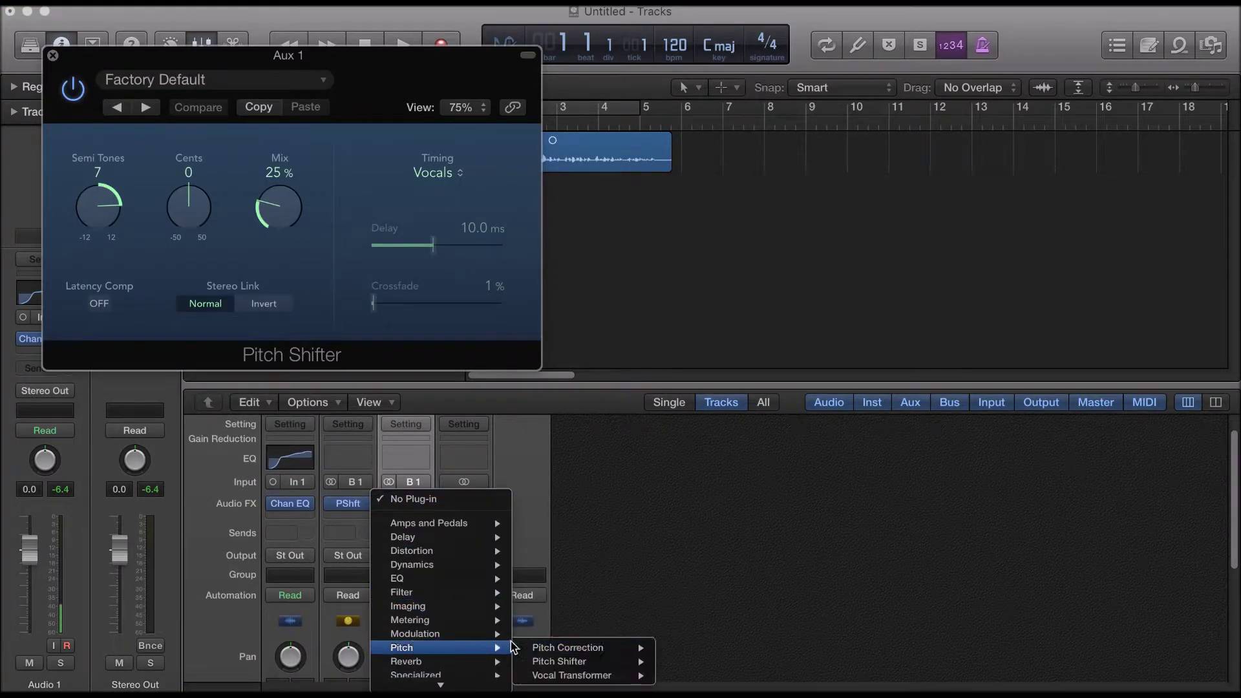
{"action": "left_click", "coordinate": [690, 662]}
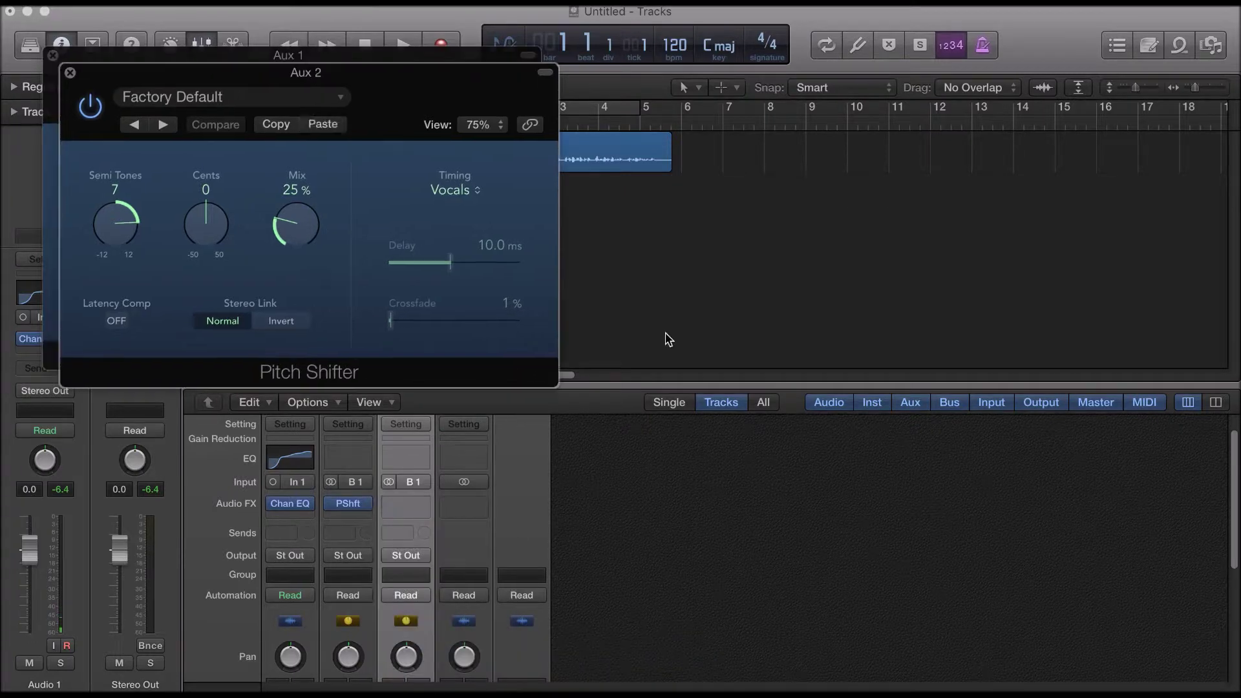
{"action": "left_click_drag", "start_coordinate": [414, 77], "coordinate": [1057, 272]}
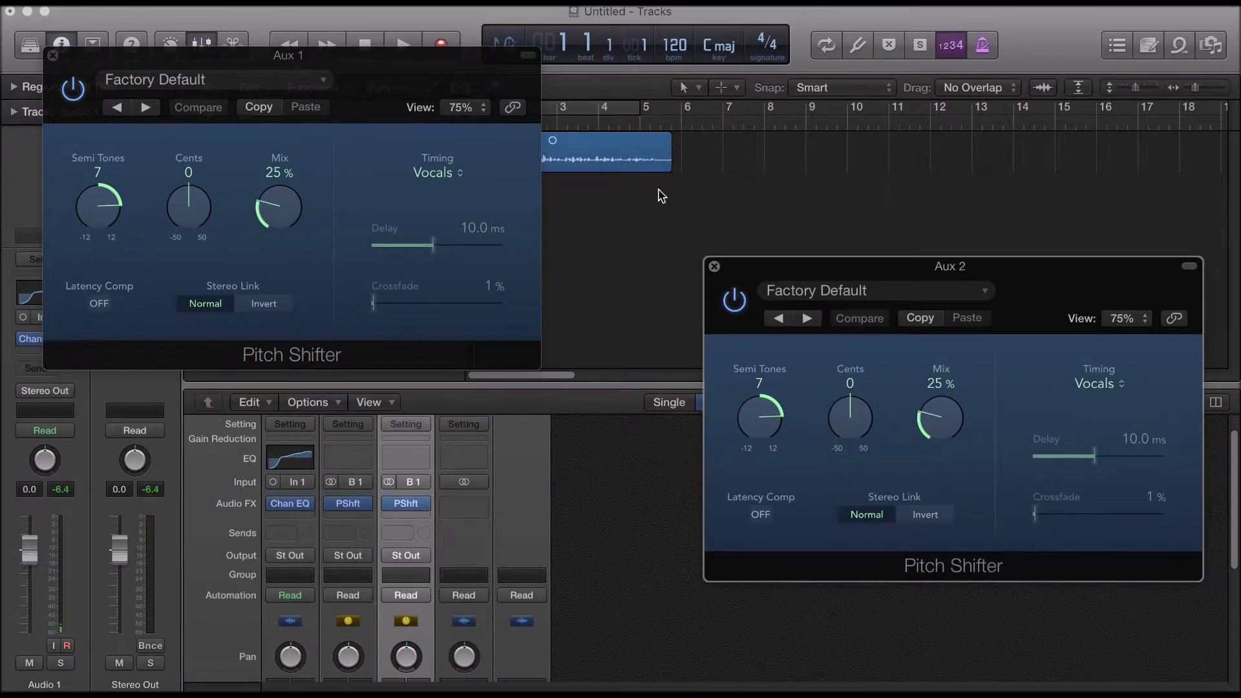
Reset both Pitch Shifters' semitones from 7 to 0 and detune Aux 2 to +10 cents
{"action": "mouse_move", "coordinate": [543, 59]}
{"action": "left_mouse_down"}
{"action": "mouse_move", "coordinate": [519, 277]}
{"action": "mouse_move", "coordinate": [560, 278]}
{"action": "left_mouse_up"}
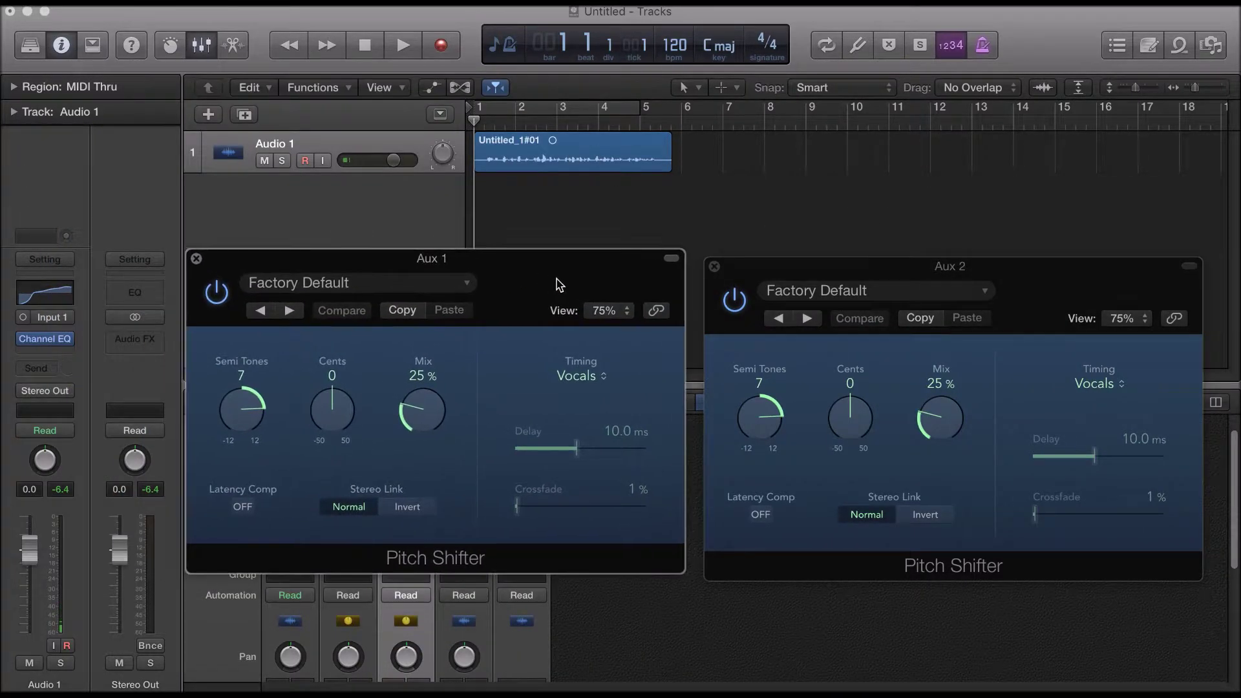
{"action": "left_click_drag", "start_coordinate": [241, 396], "coordinate": [264, 466]}
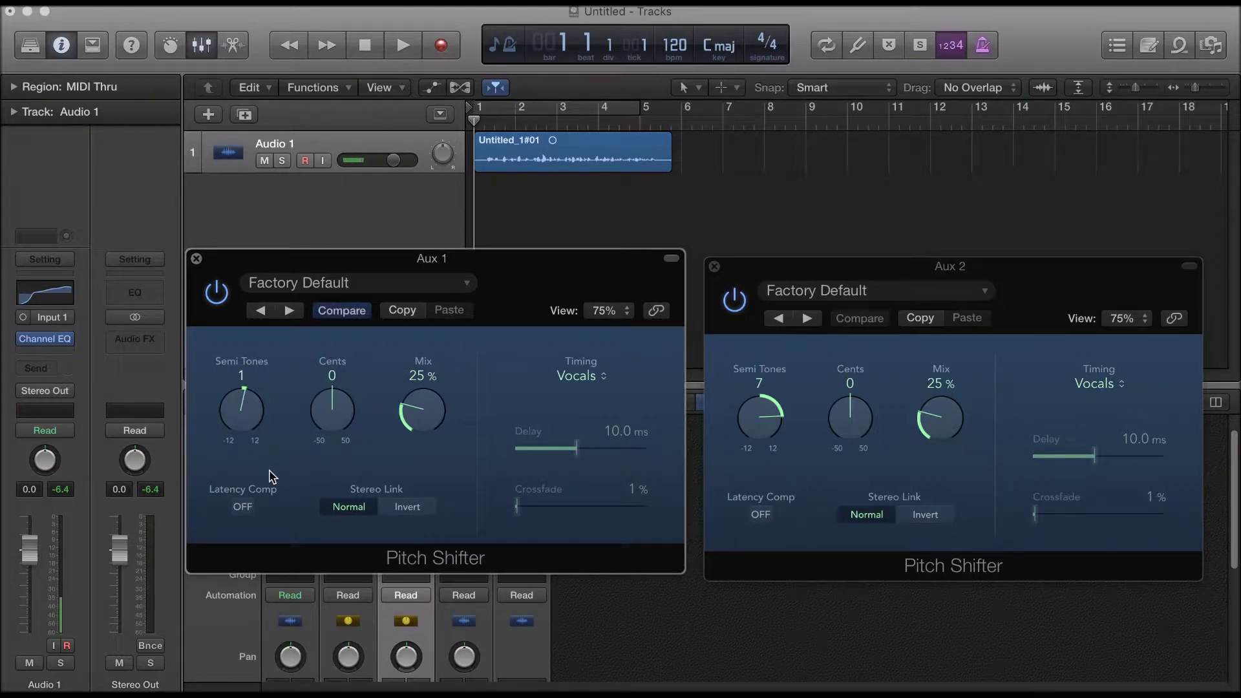
{"action": "left_click_drag", "start_coordinate": [276, 478], "coordinate": [279, 483]}
{"action": "left_click_drag", "start_coordinate": [761, 406], "coordinate": [786, 495]}
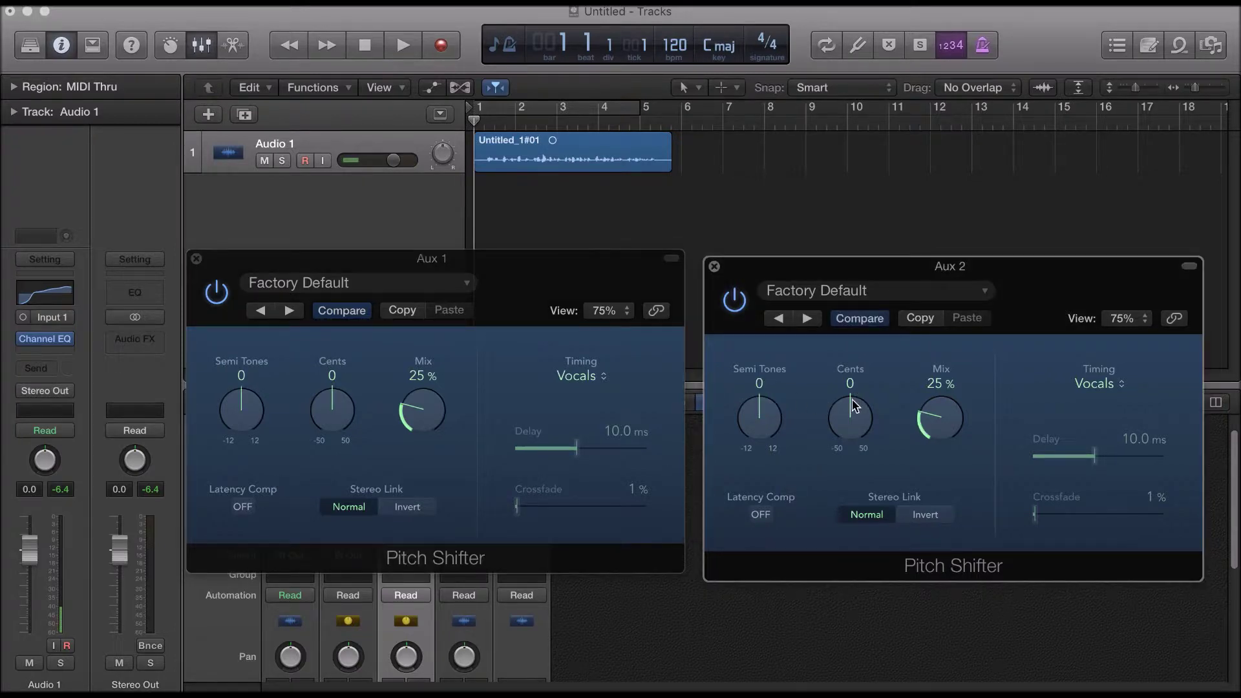
{"action": "left_click_drag", "start_coordinate": [869, 423], "coordinate": [817, 384]}
{"action": "left_click_drag", "start_coordinate": [818, 384], "coordinate": [839, 397]}
Detune Aux 1 to -10 cents, set both Mix knobs to 100%, and close Aux 2's plugin
{"action": "left_click", "coordinate": [321, 398]}
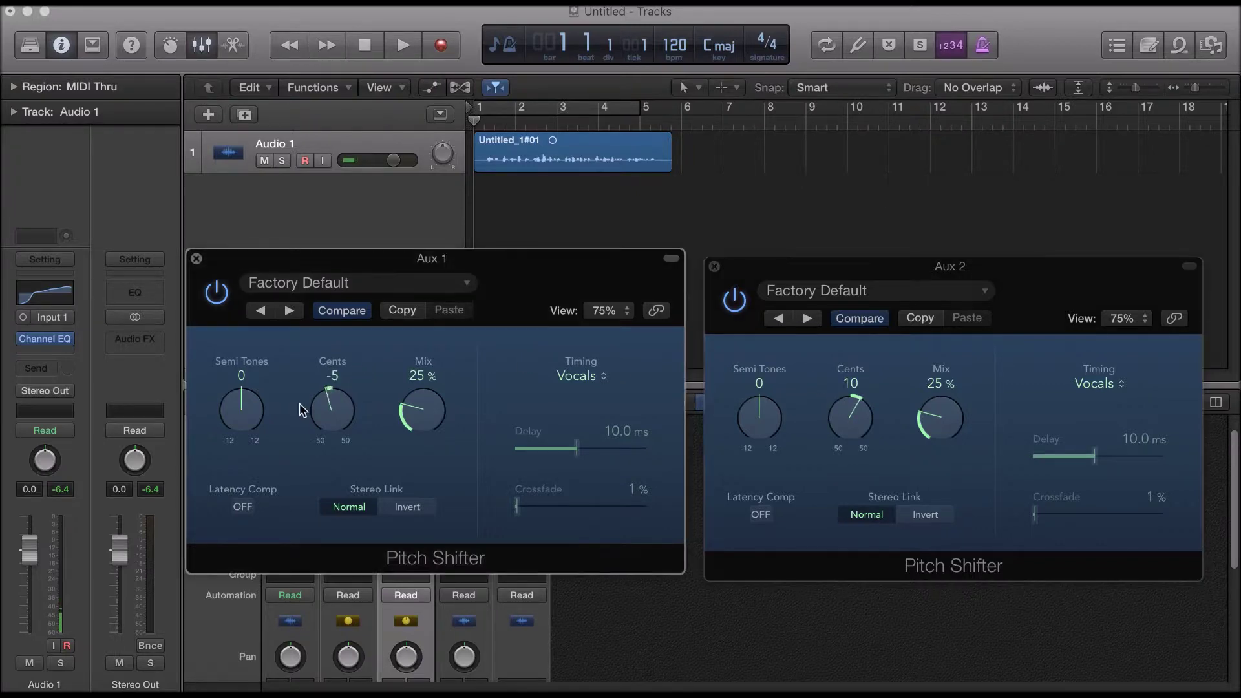
{"action": "left_click_drag", "start_coordinate": [315, 395], "coordinate": [295, 427]}
{"action": "left_click_drag", "start_coordinate": [415, 419], "coordinate": [427, 383]}
{"action": "left_click_drag", "start_coordinate": [934, 428], "coordinate": [946, 389]}
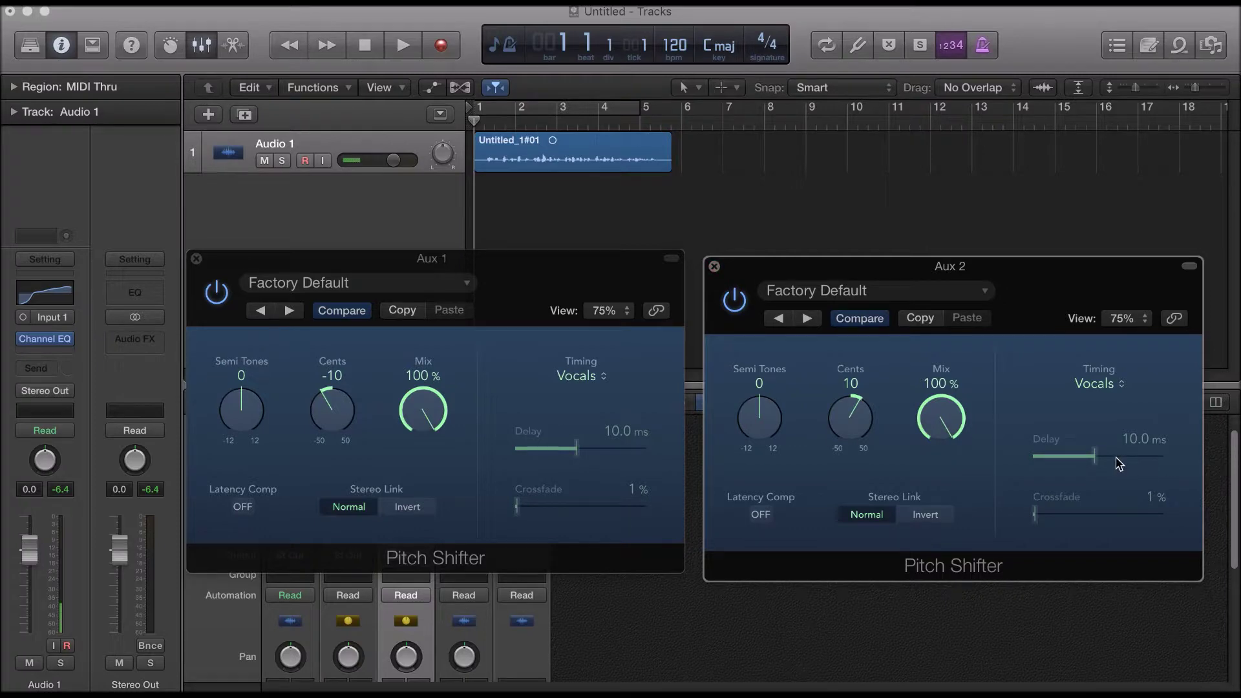
{"action": "left_click", "coordinate": [715, 267]}
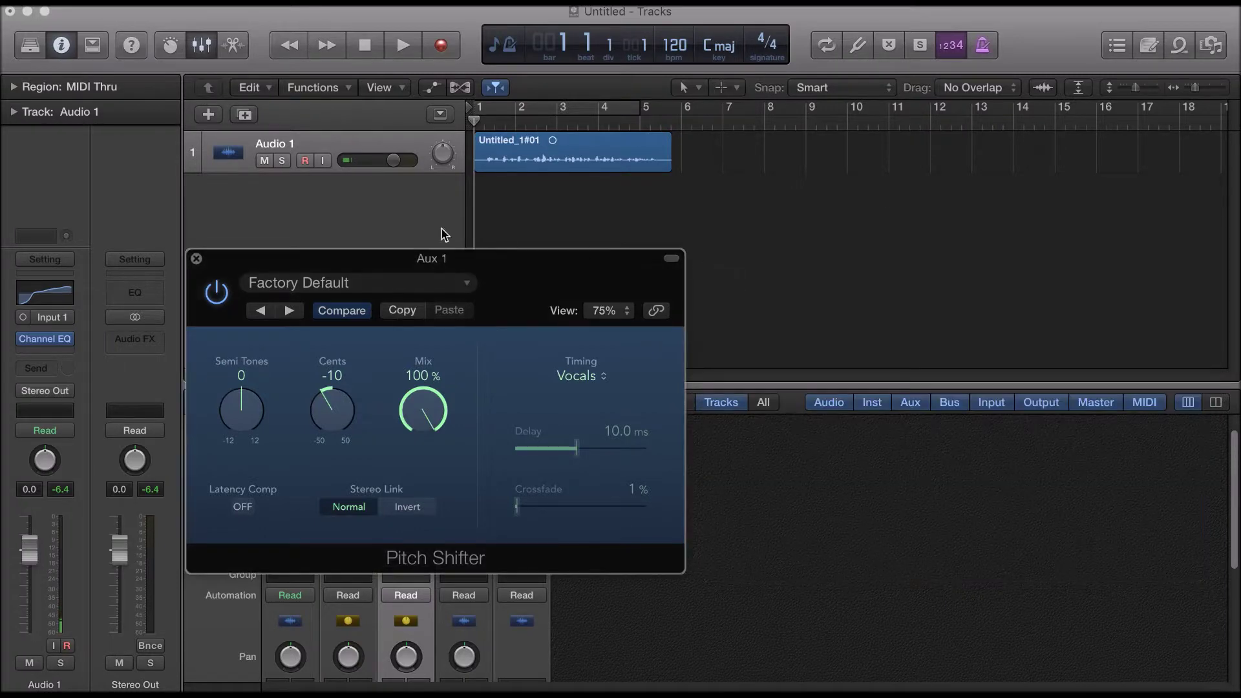
Close the Aux 1 plugin and give Audio 1 a raised Bus 1 send in Smart Controls
{"action": "left_click", "coordinate": [196, 259]}
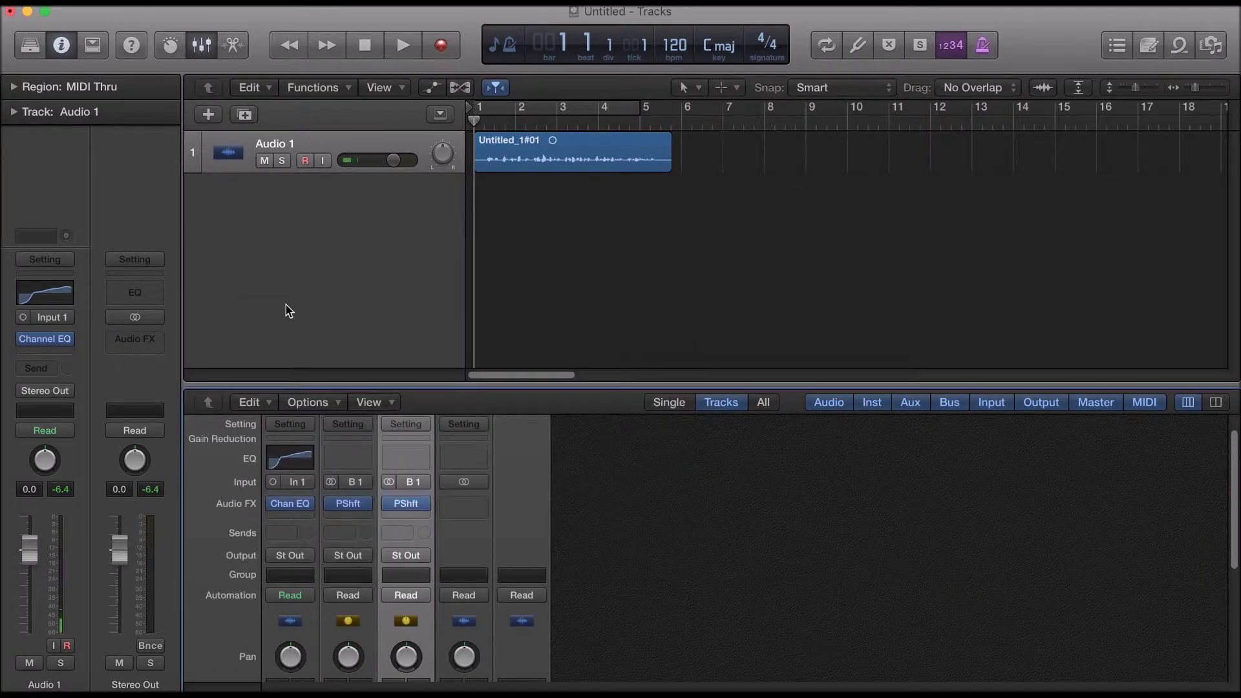
{"action": "left_click", "coordinate": [231, 161]}
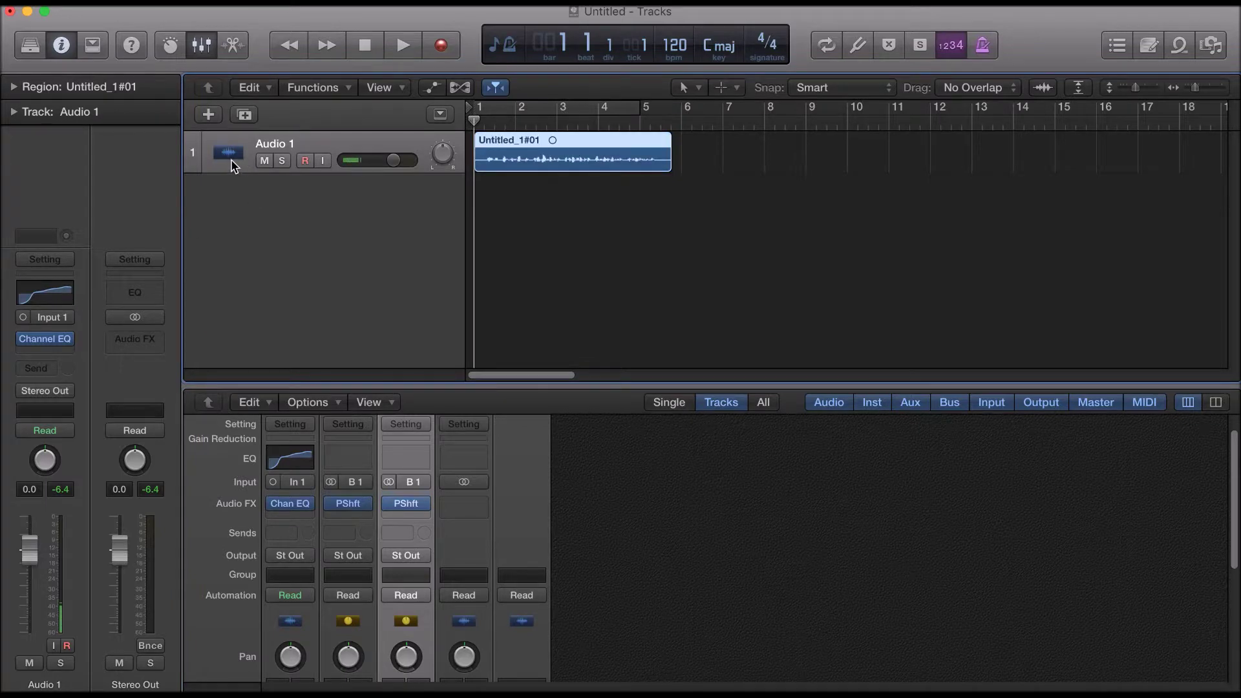
{"action": "key", "text": "b"}
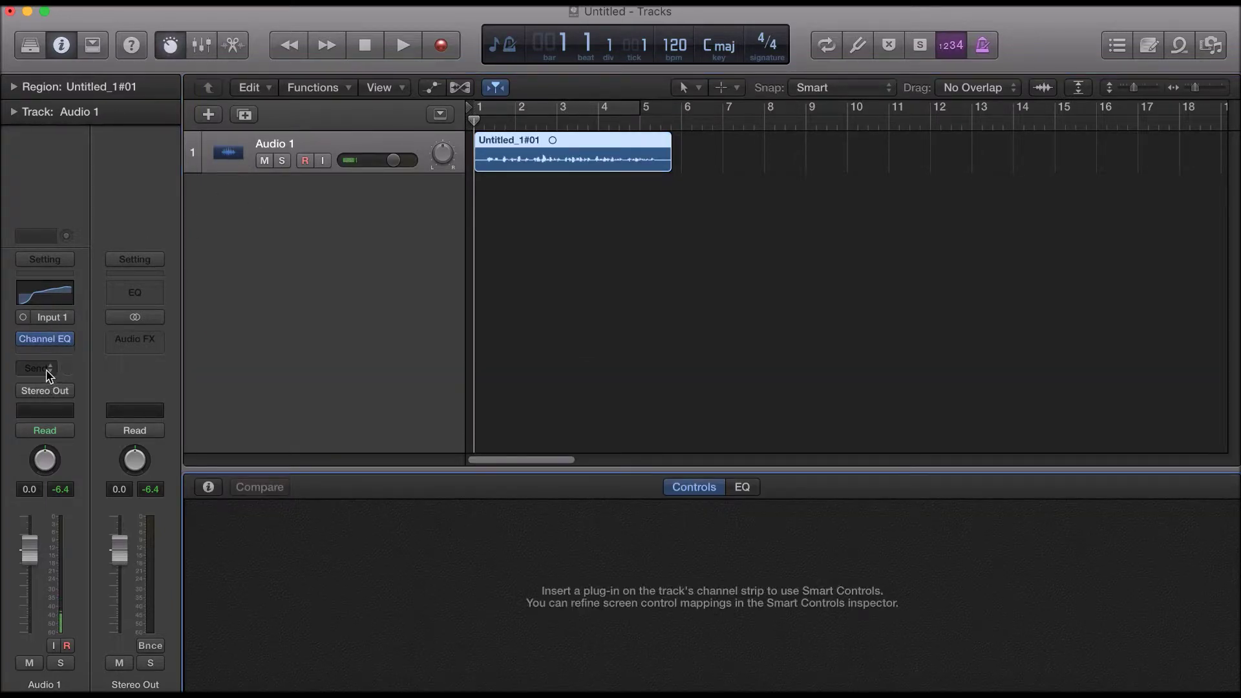
{"action": "left_click", "coordinate": [39, 370]}
{"action": "mouse_move", "coordinate": [48, 443]}
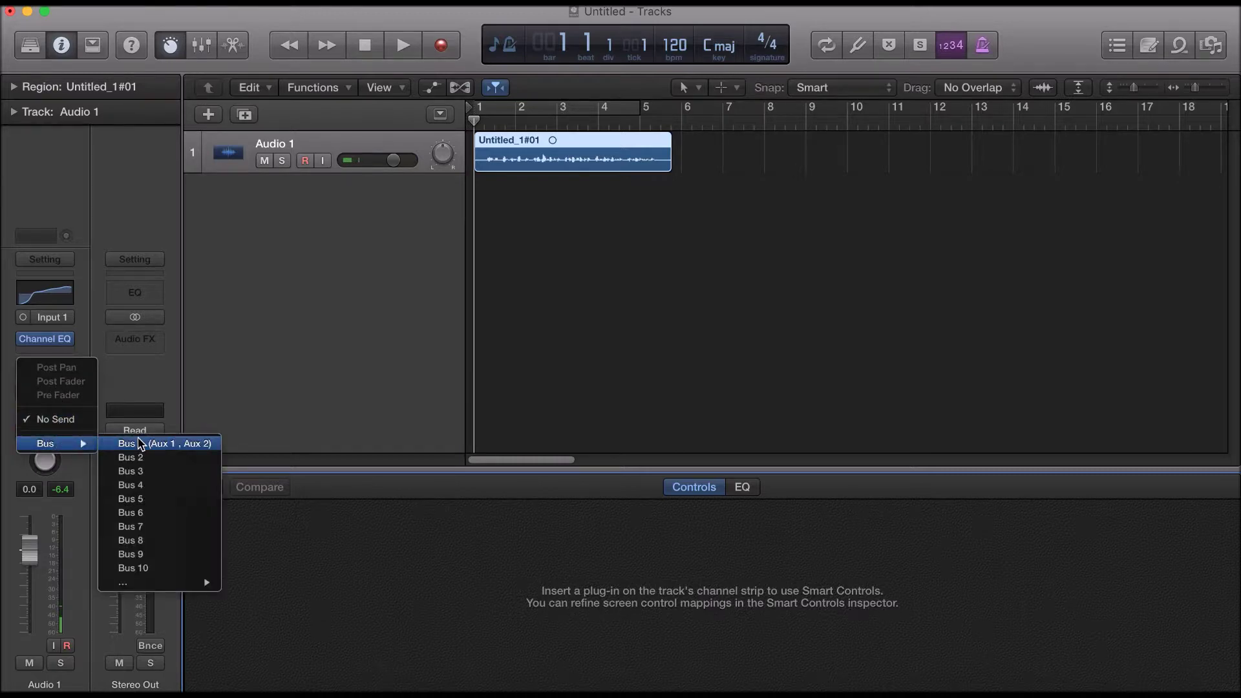
{"action": "left_click", "coordinate": [145, 443]}
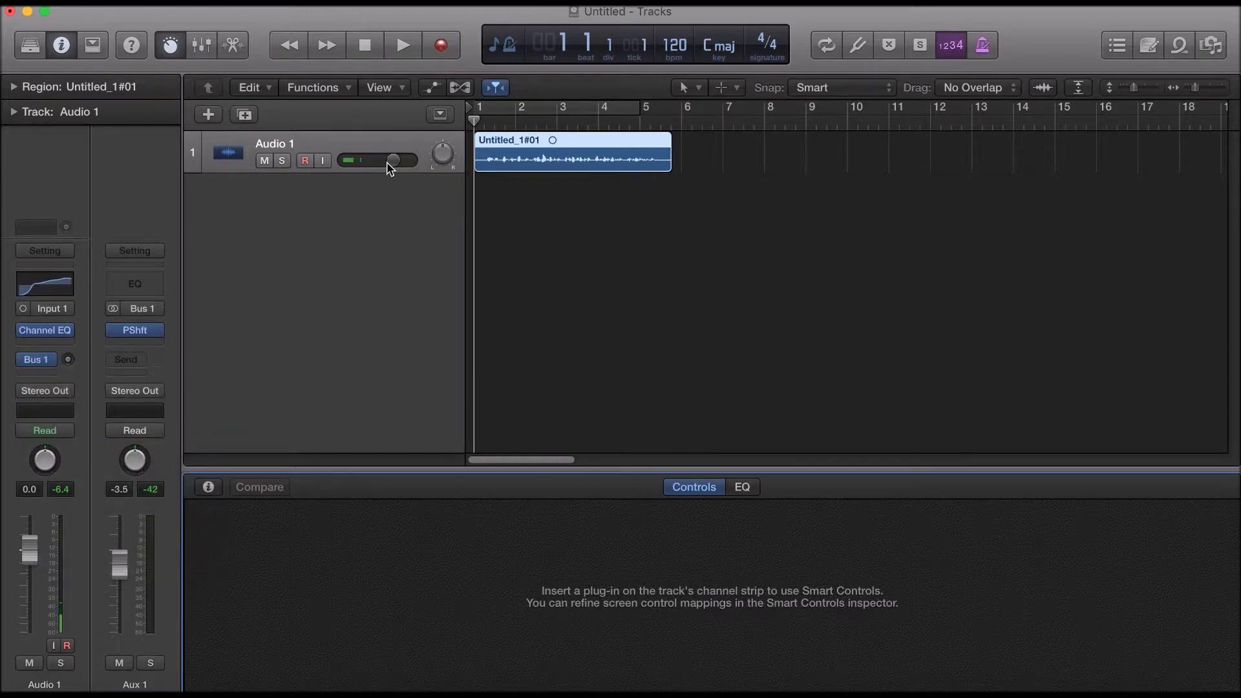
{"action": "left_click", "coordinate": [583, 282]}
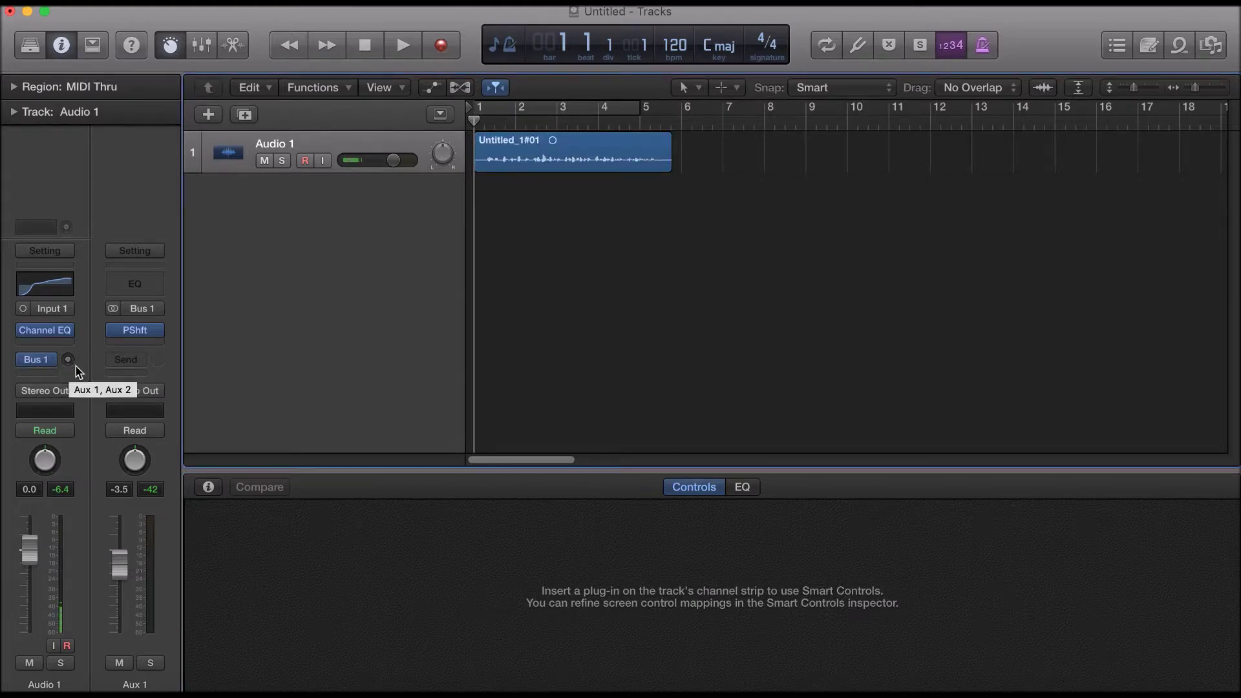
{"action": "left_click_drag", "start_coordinate": [67, 360], "coordinate": [68, 350]}
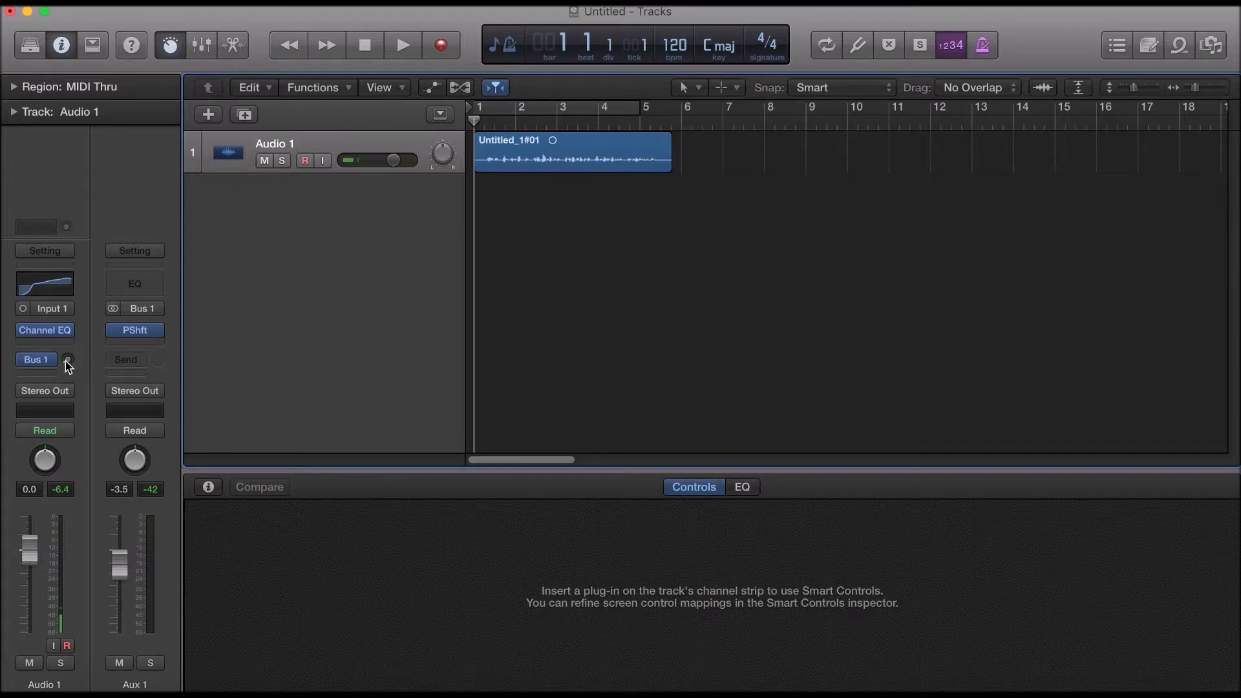
Play the vocal while raising and lowering the Bus 1 send, then stop and return to start
{"action": "key", "text": "space"}
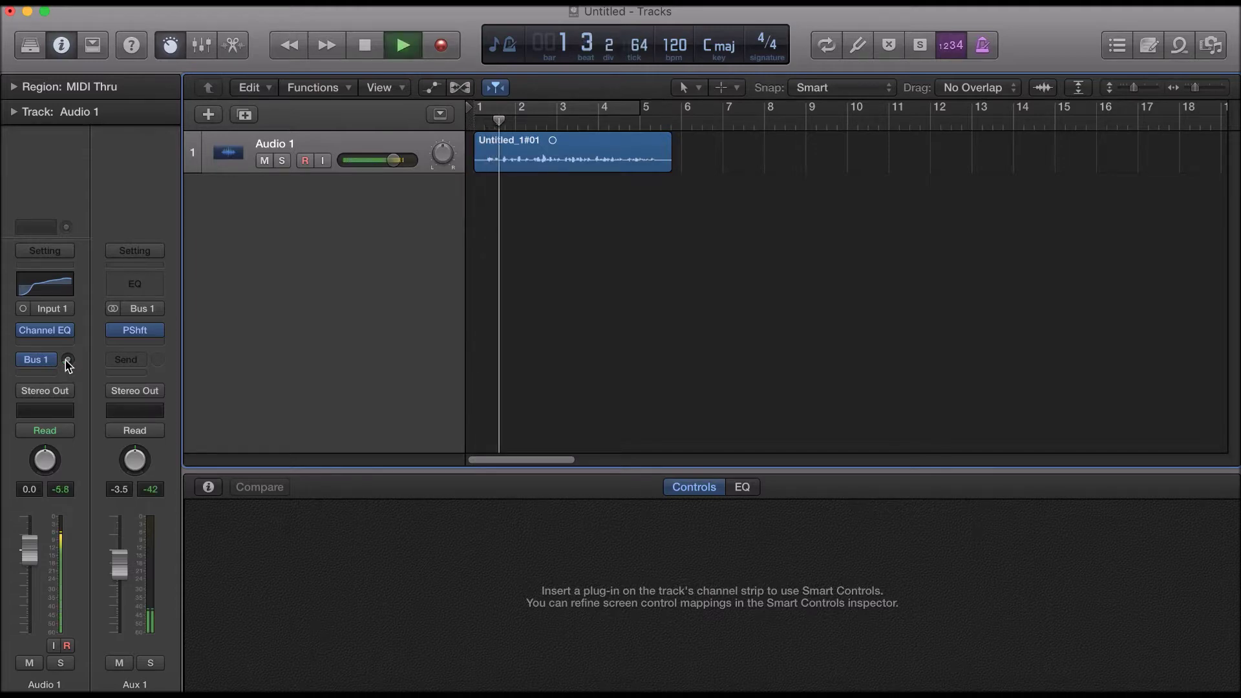
{"action": "left_click_drag", "start_coordinate": [68, 364], "coordinate": [68, 345]}
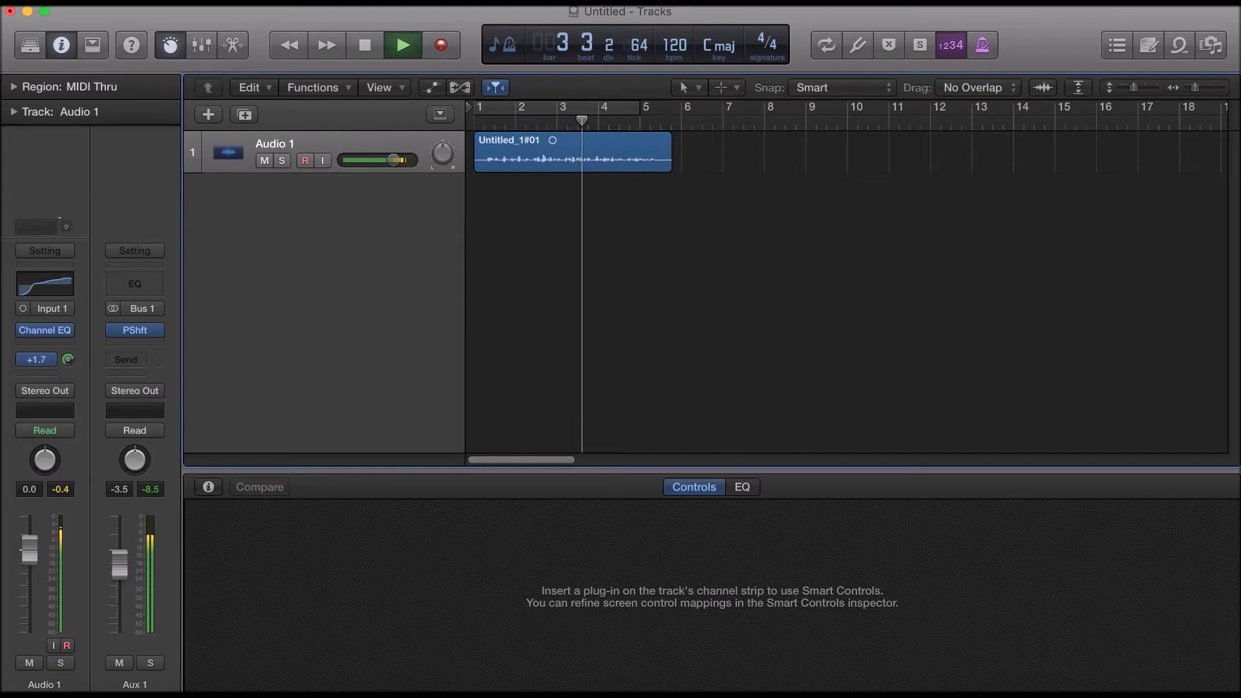
{"action": "left_click_drag", "start_coordinate": [68, 349], "coordinate": [68, 367]}
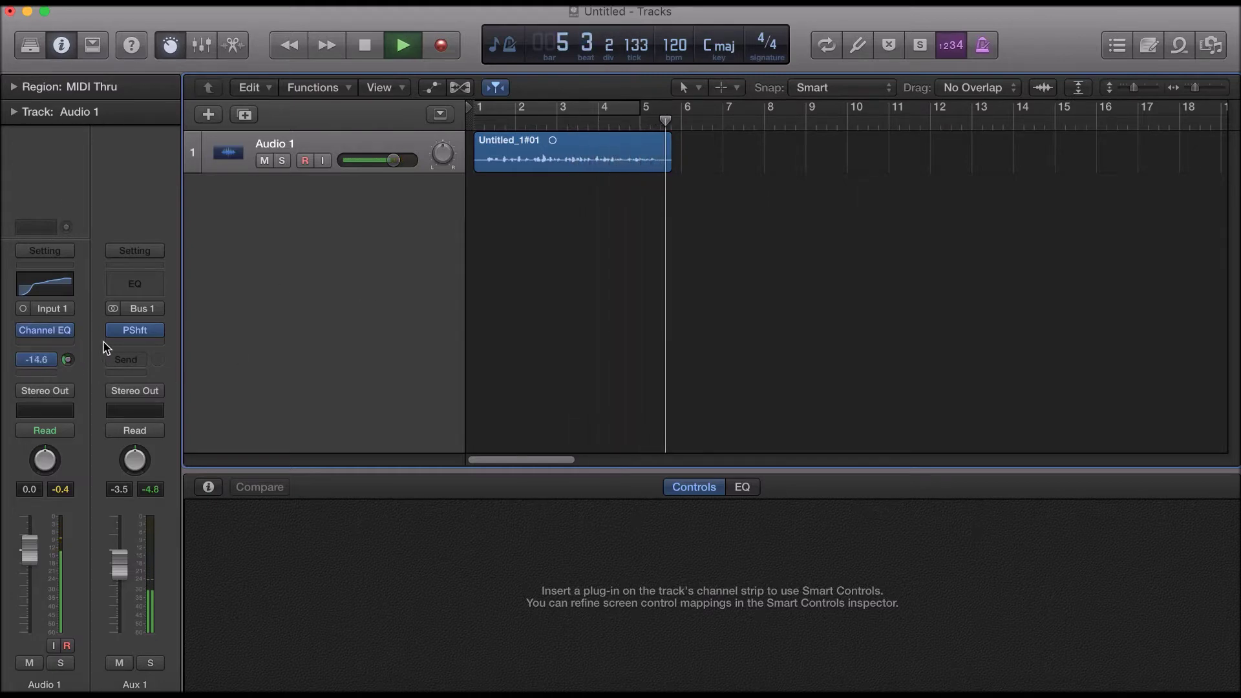
{"action": "key", "text": "space"}
{"action": "key", "text": "Return"}
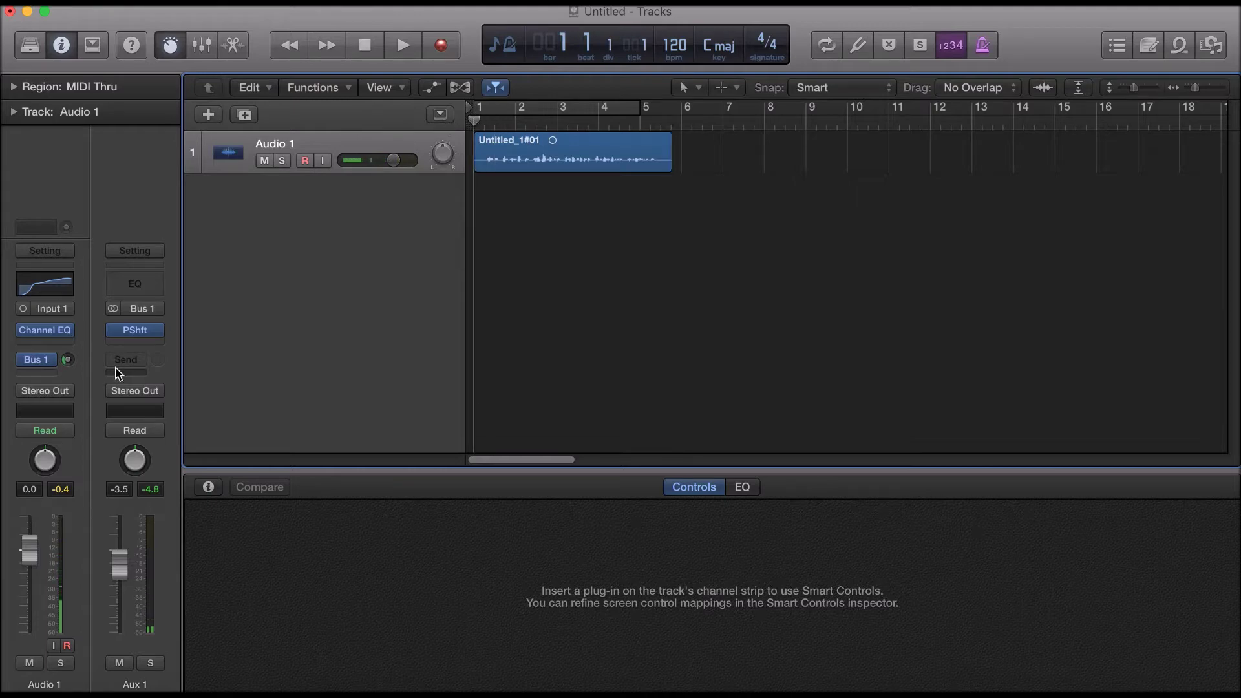
Play the vocal a second time with small send tweaks, then turn the Bus 1 send fully down
{"action": "left_click_drag", "start_coordinate": [67, 360], "coordinate": [66, 359]}
{"action": "key", "text": "space"}
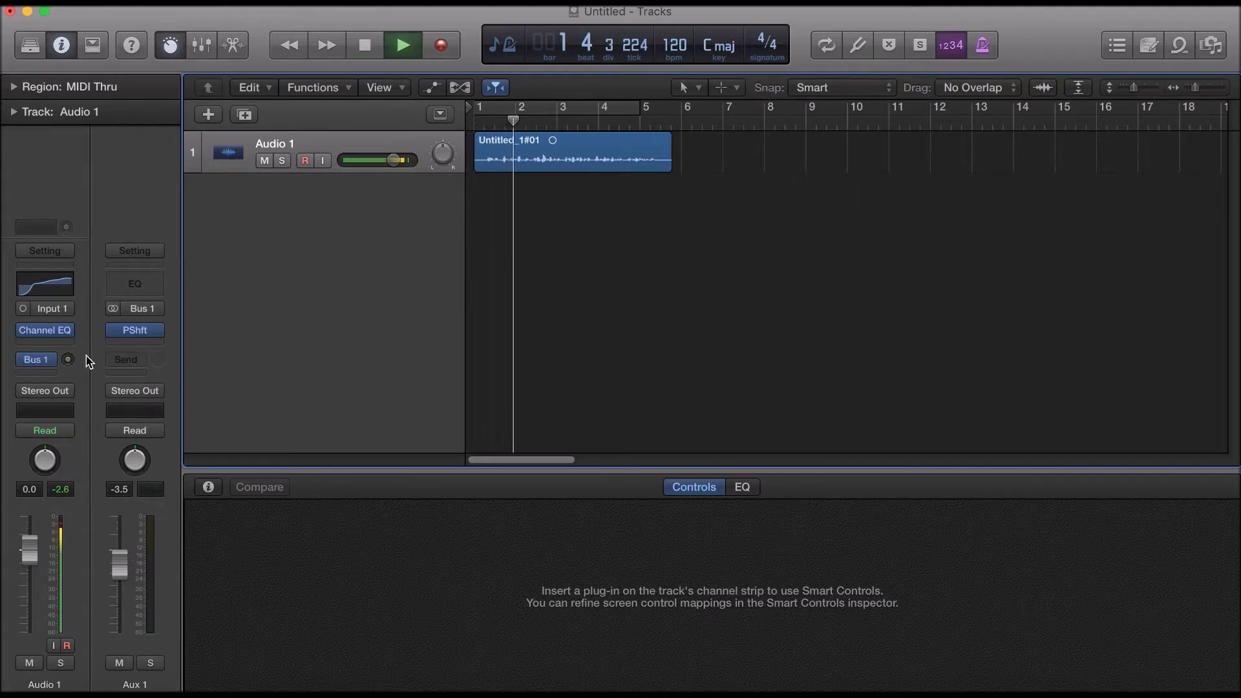
{"action": "left_click_drag", "start_coordinate": [66, 360], "coordinate": [66, 358]}
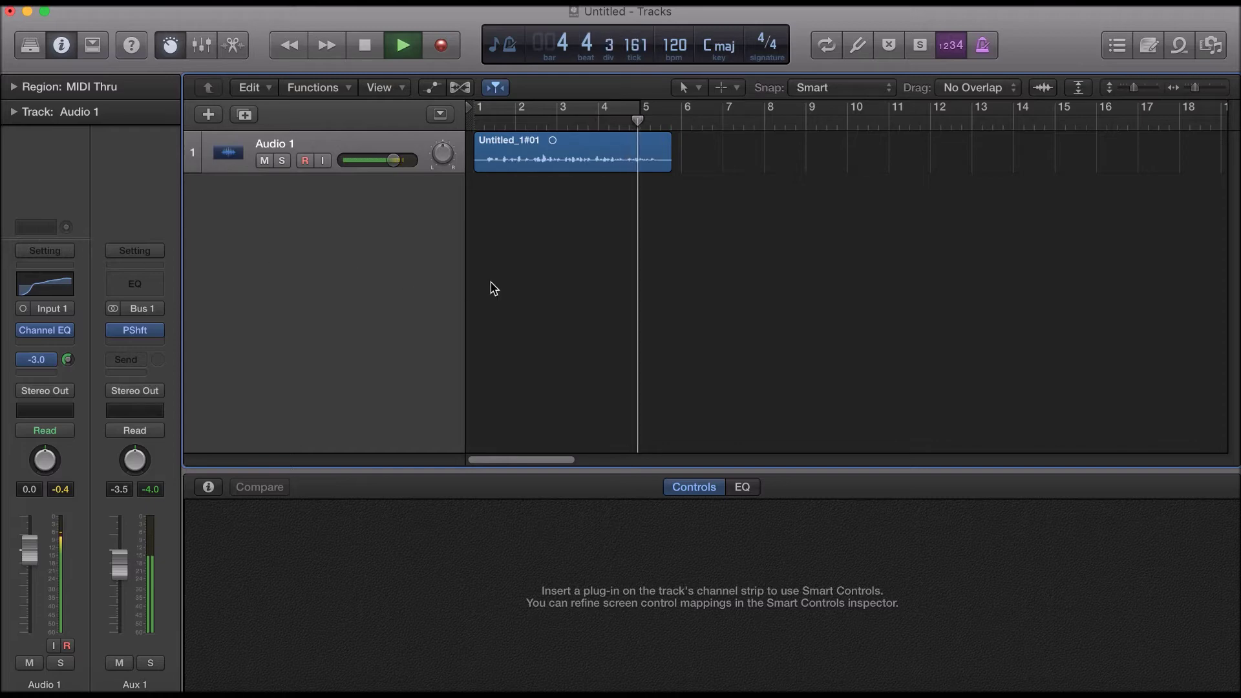
{"action": "key", "text": "space"}
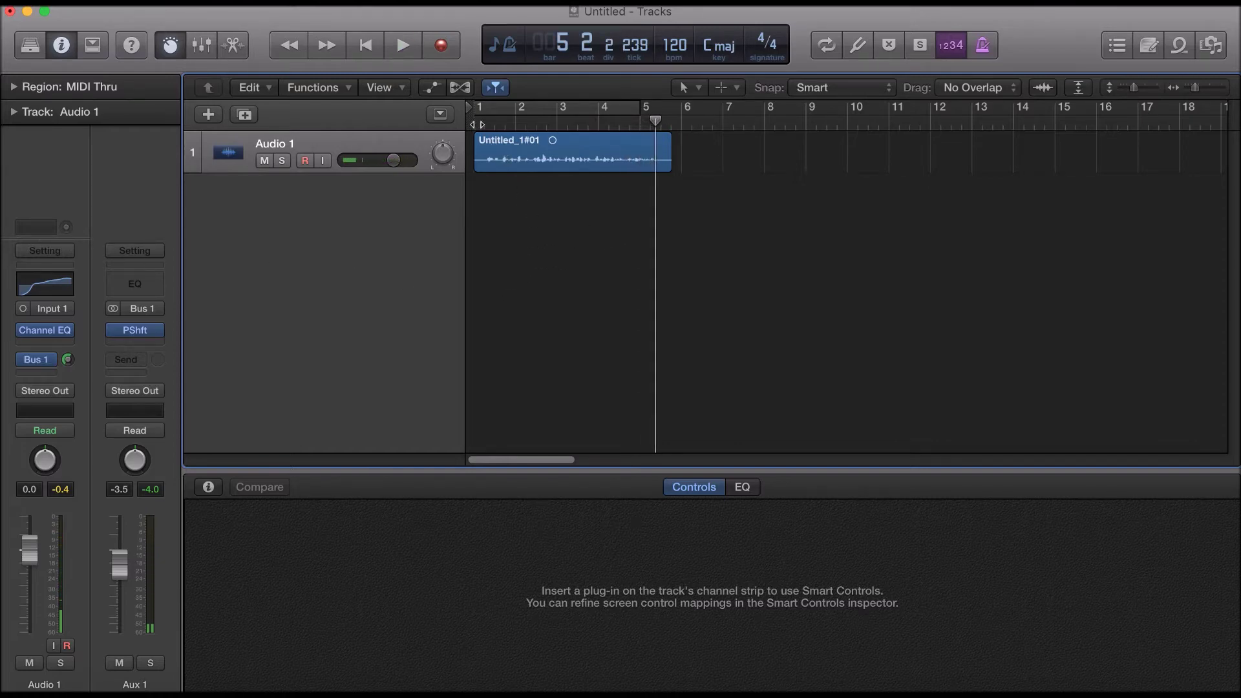
{"action": "key", "text": "Return"}
{"action": "left_click_drag", "start_coordinate": [67, 359], "coordinate": [66, 368]}
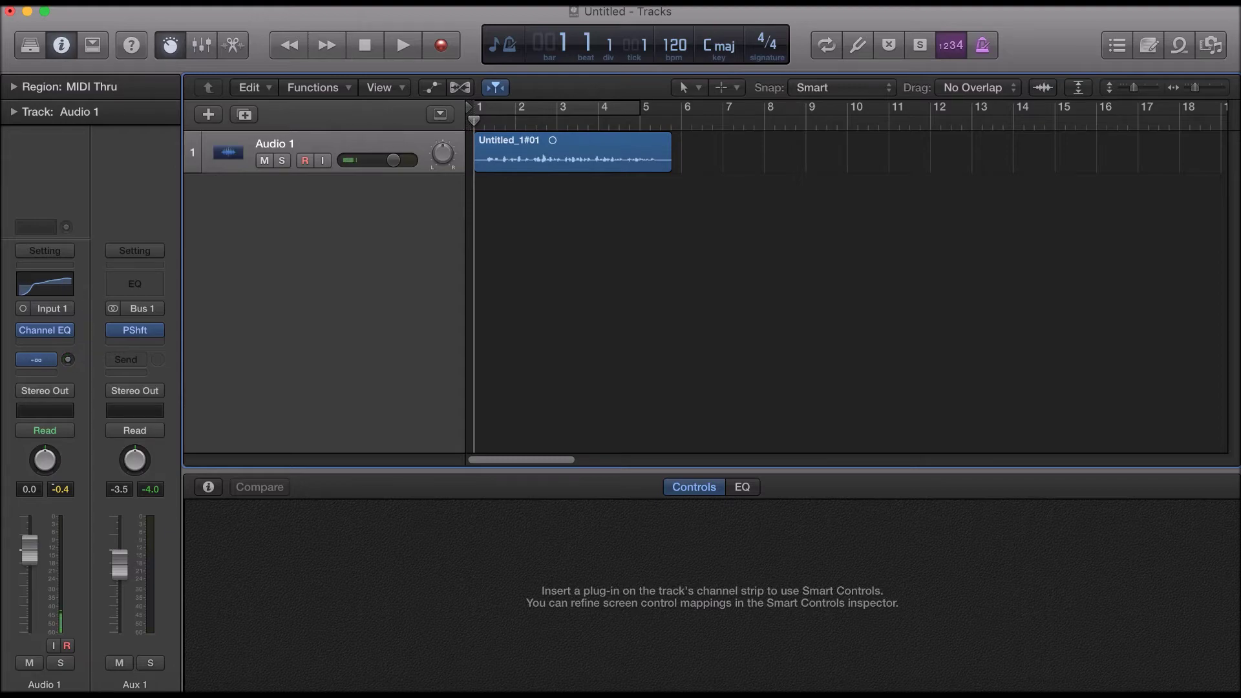